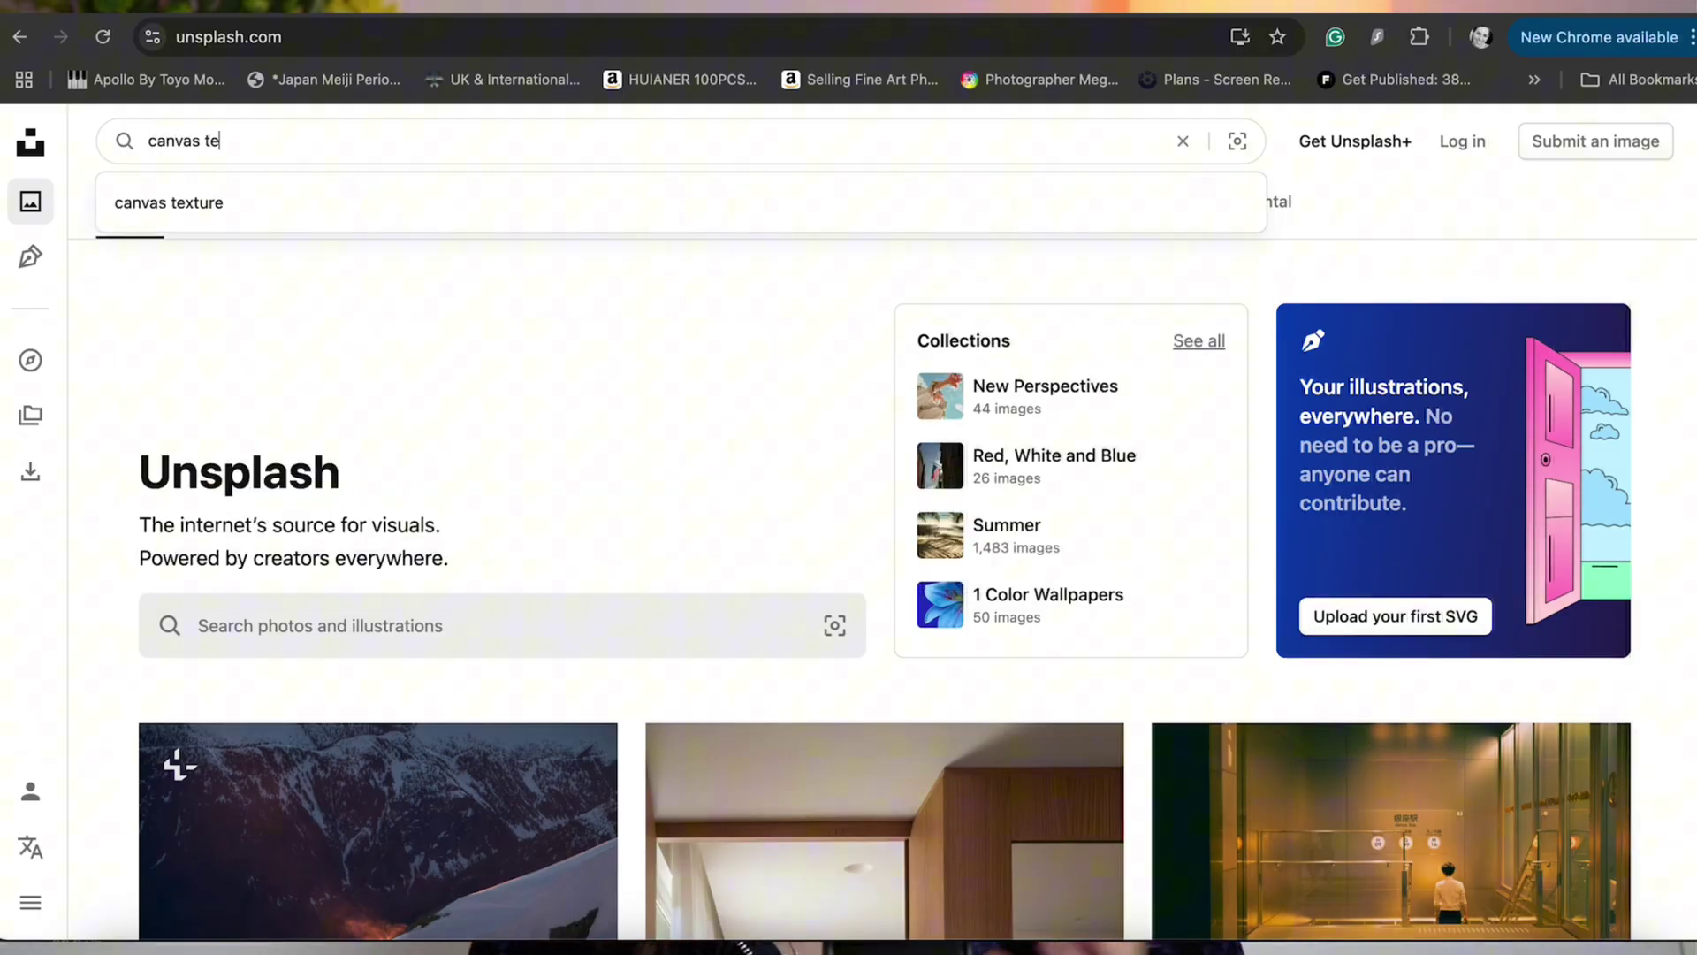
Search Unsplash for 'canvas texture' and scroll through the results.
{"action": "type", "text": "re"}
{"action": "key", "text": "Return"}
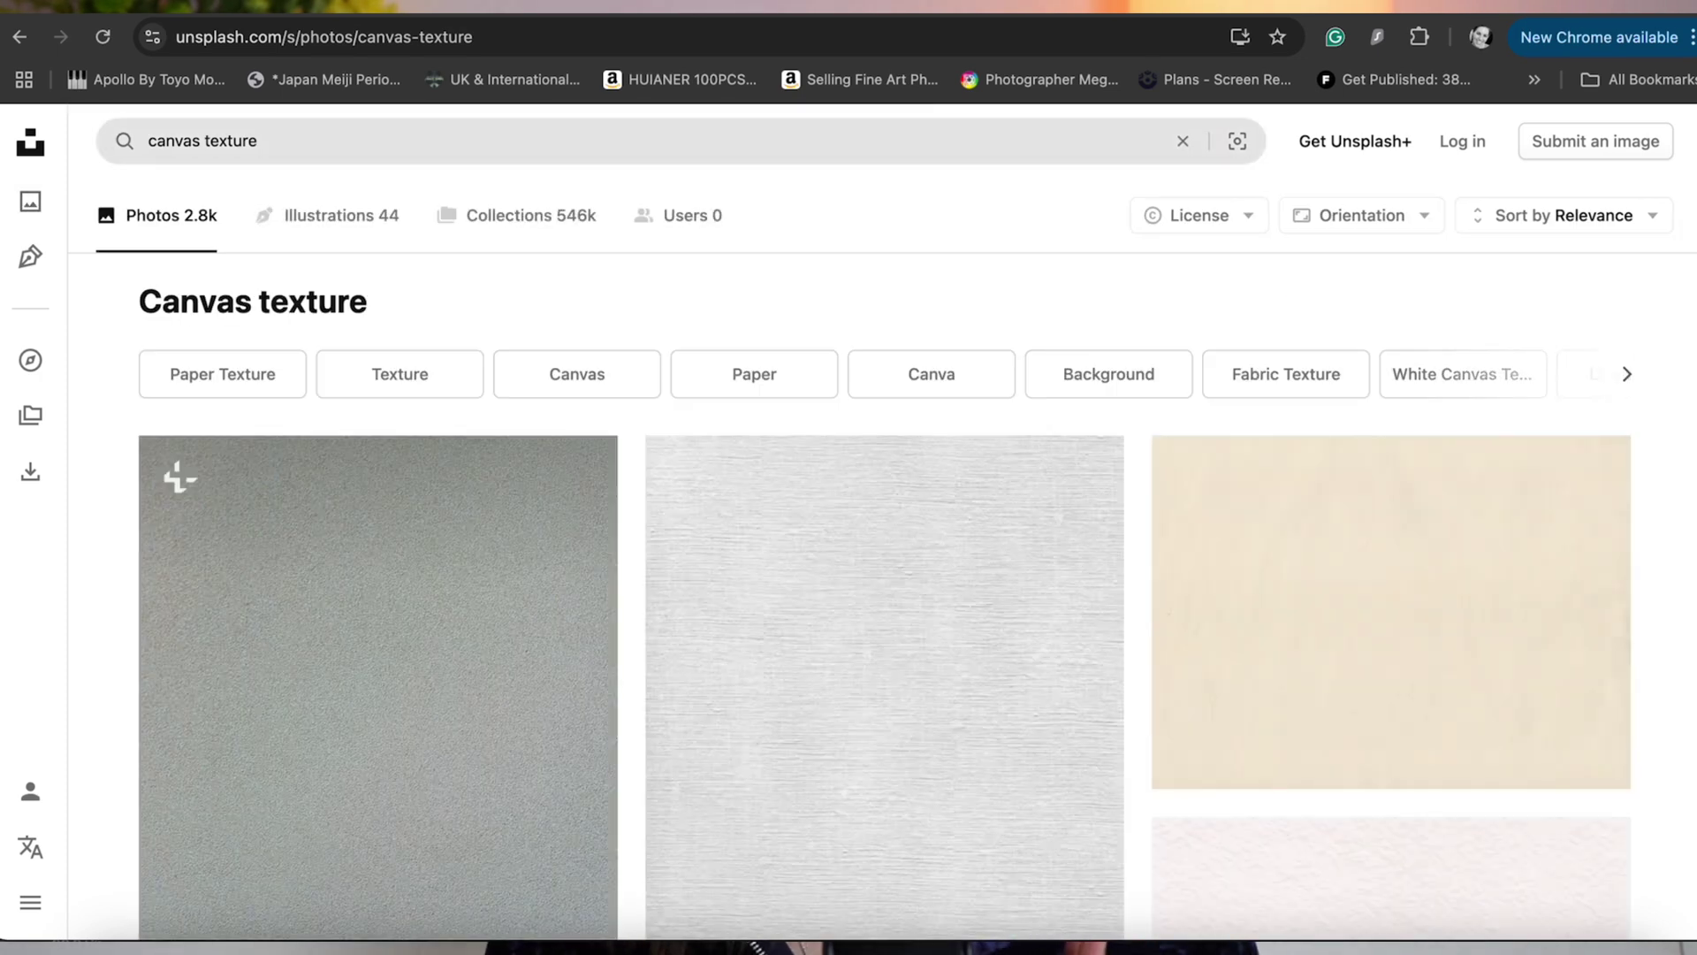
{"action": "scroll", "coordinate": [515, 387], "scroll_direction": "down", "scroll_amount": 6}
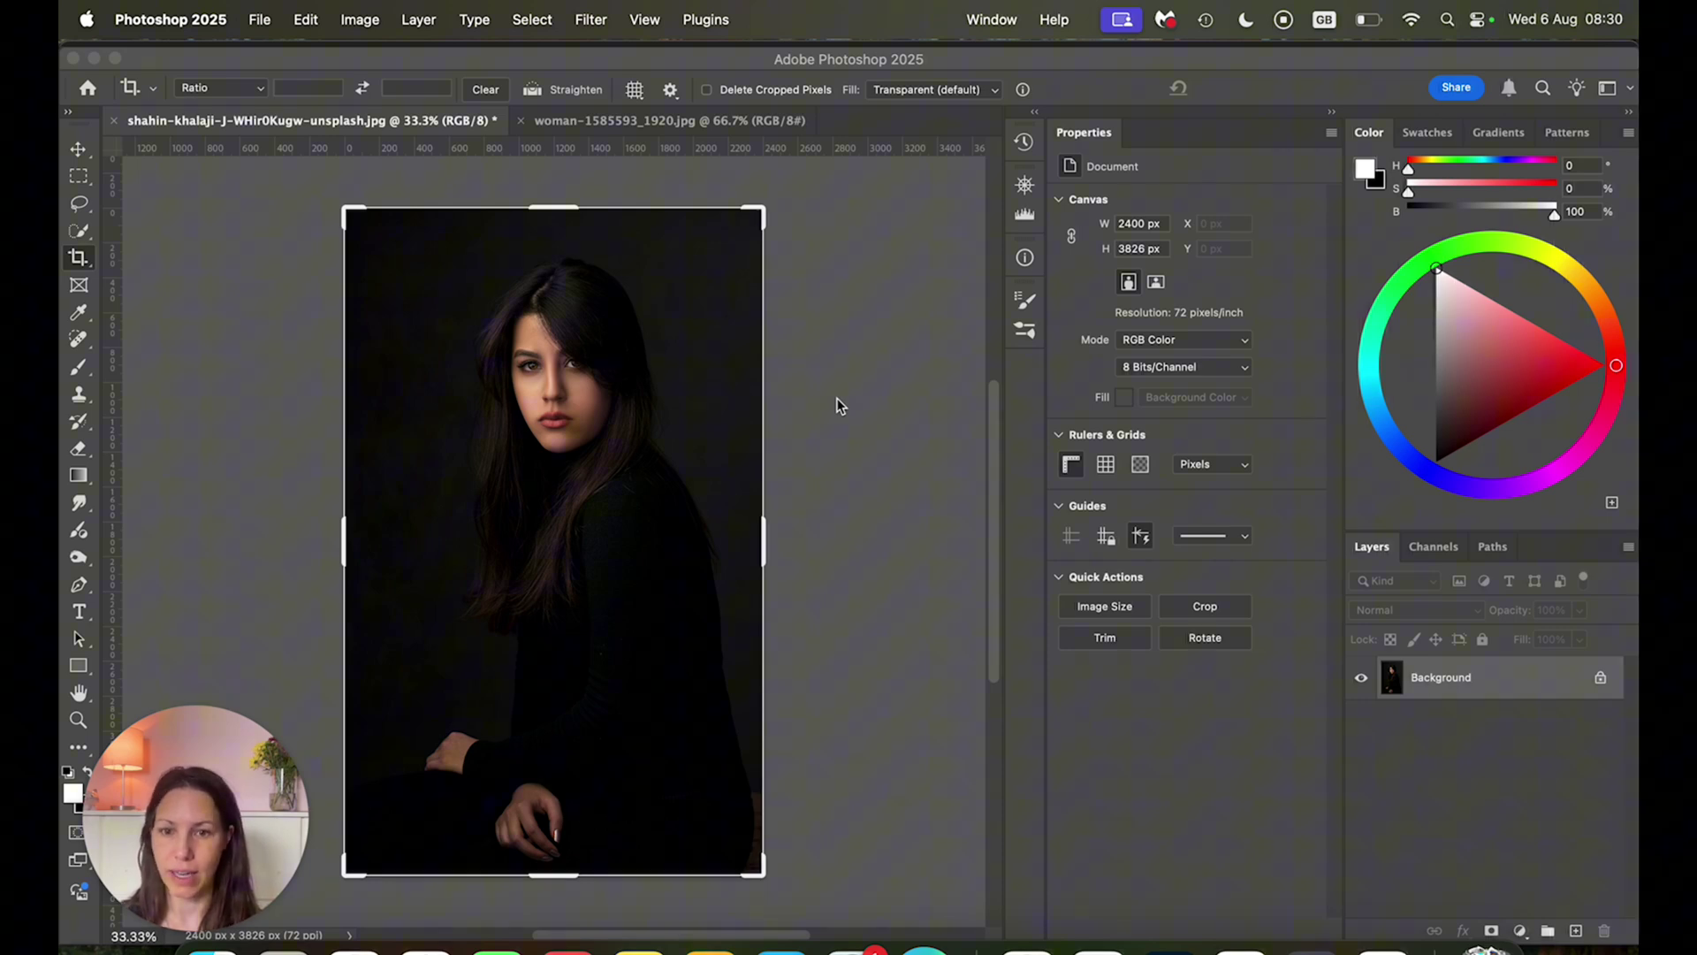
Add an empty Layer 1 above the dark portrait's Background.
{"action": "left_click", "coordinate": [1576, 933]}
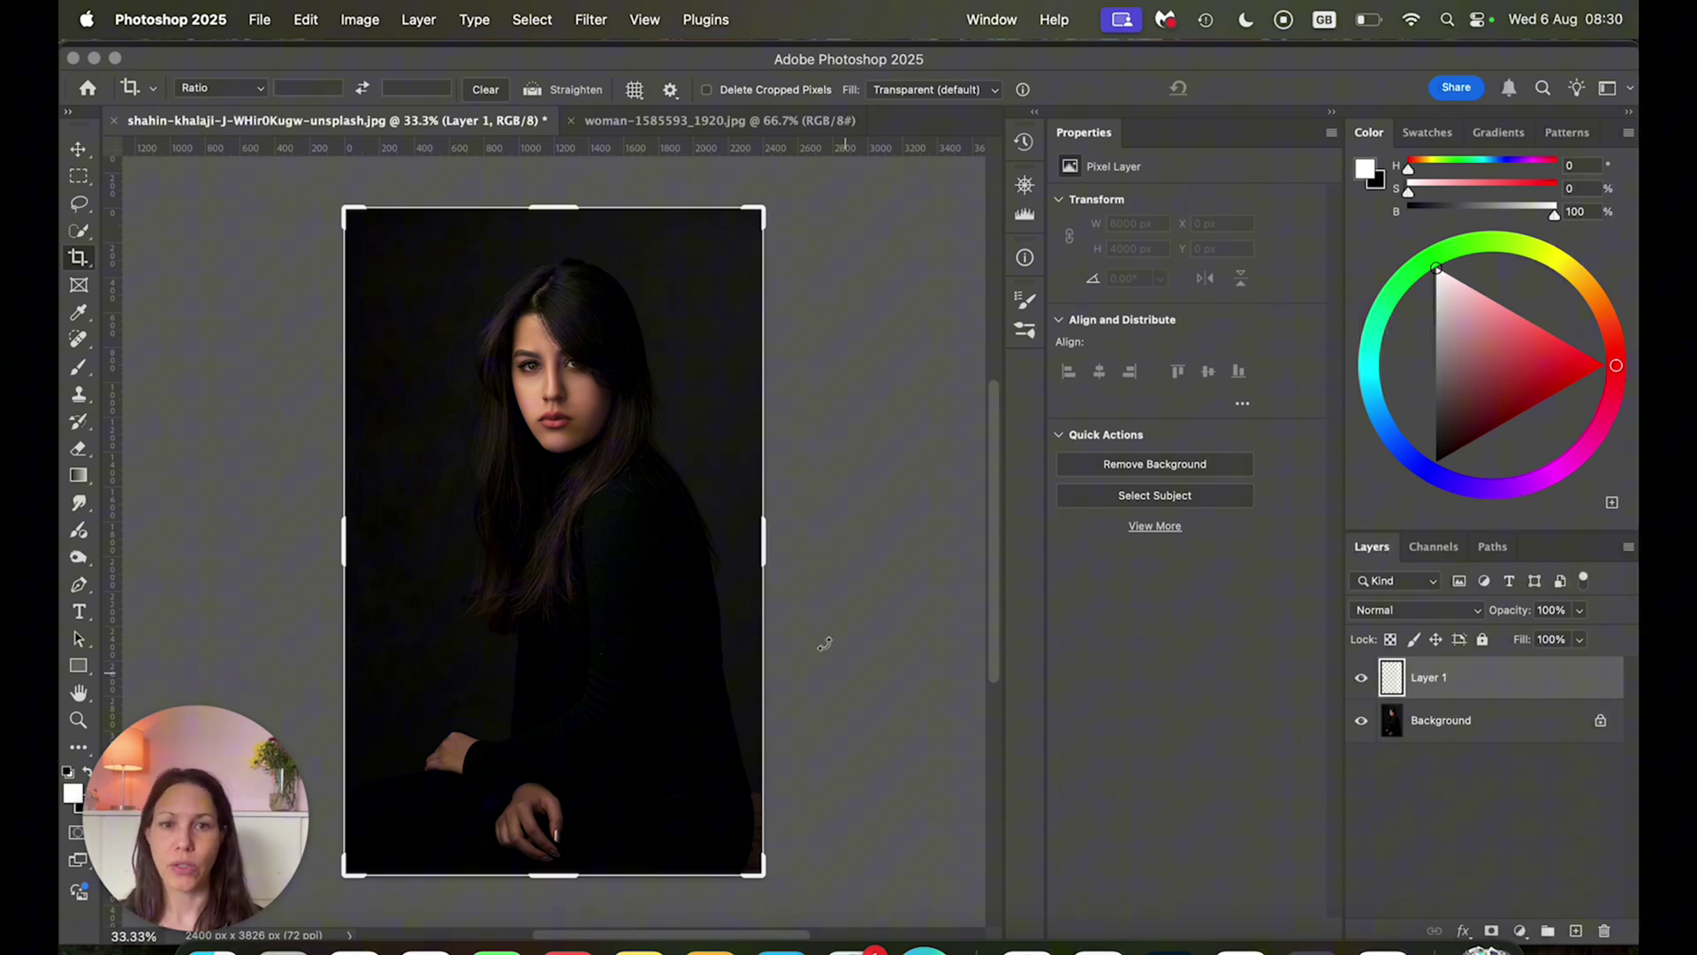
Place Embedded the AdobeStock_420159938 texture from the ADOBE STOCK folder into the portrait.
{"action": "left_click", "coordinate": [260, 22]}
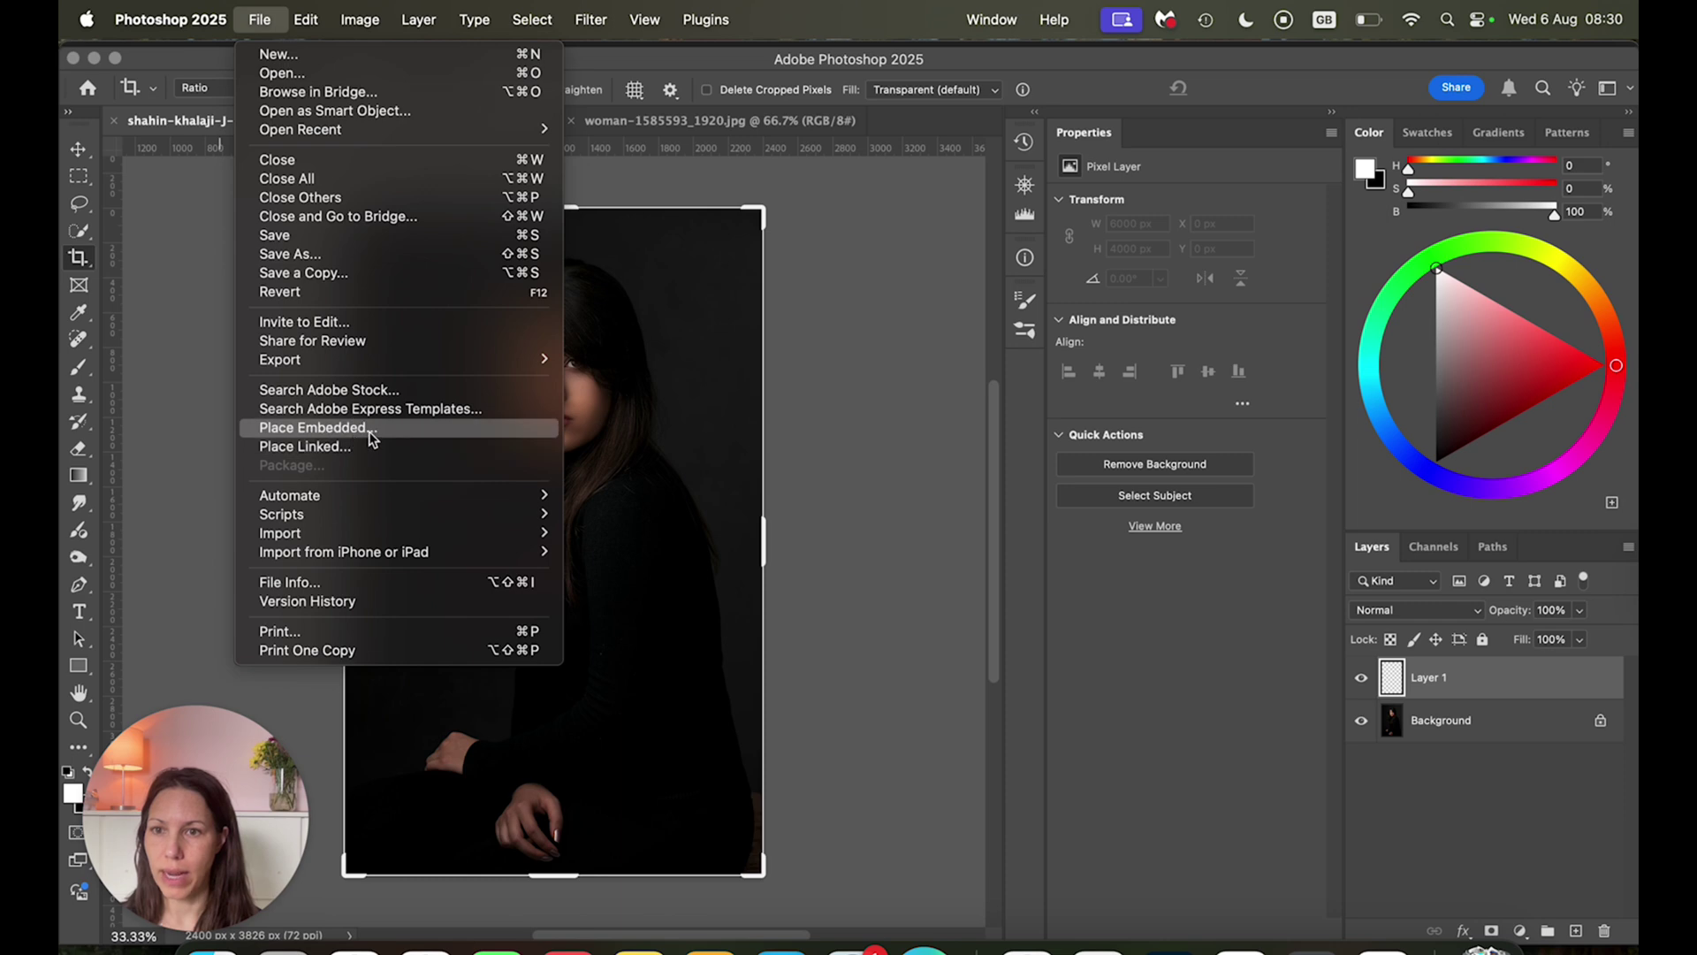
{"action": "left_click", "coordinate": [383, 429]}
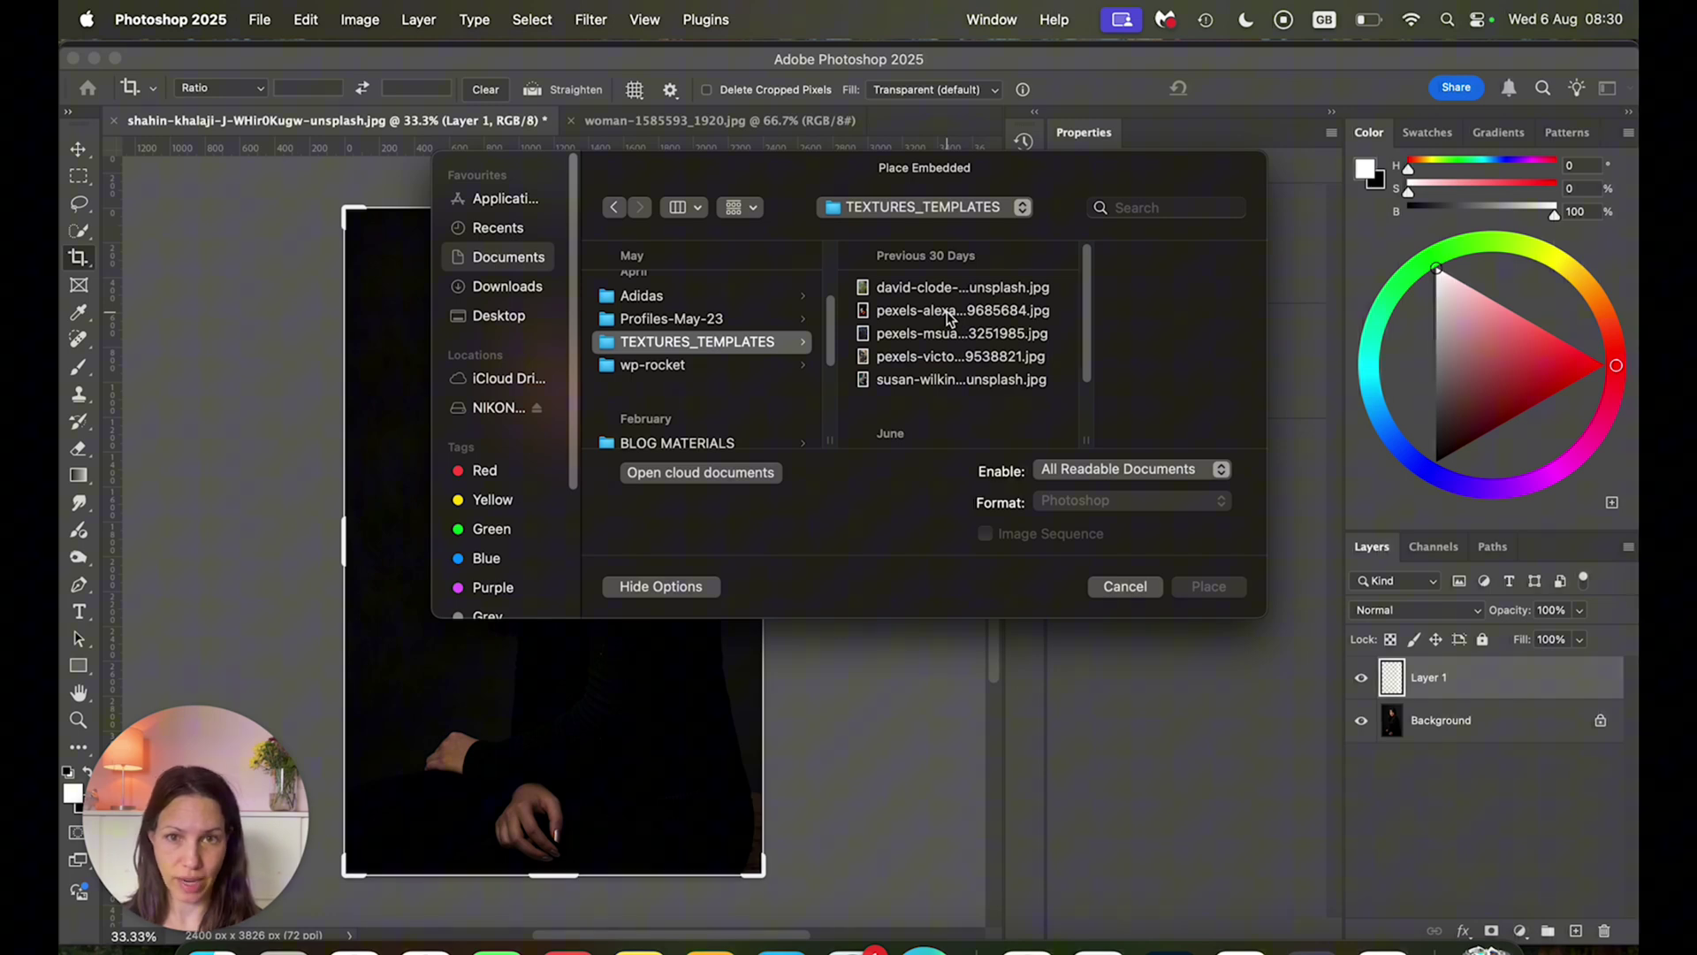
{"action": "scroll", "coordinate": [946, 317], "scroll_direction": "down", "scroll_amount": 3}
{"action": "left_click", "coordinate": [937, 305]}
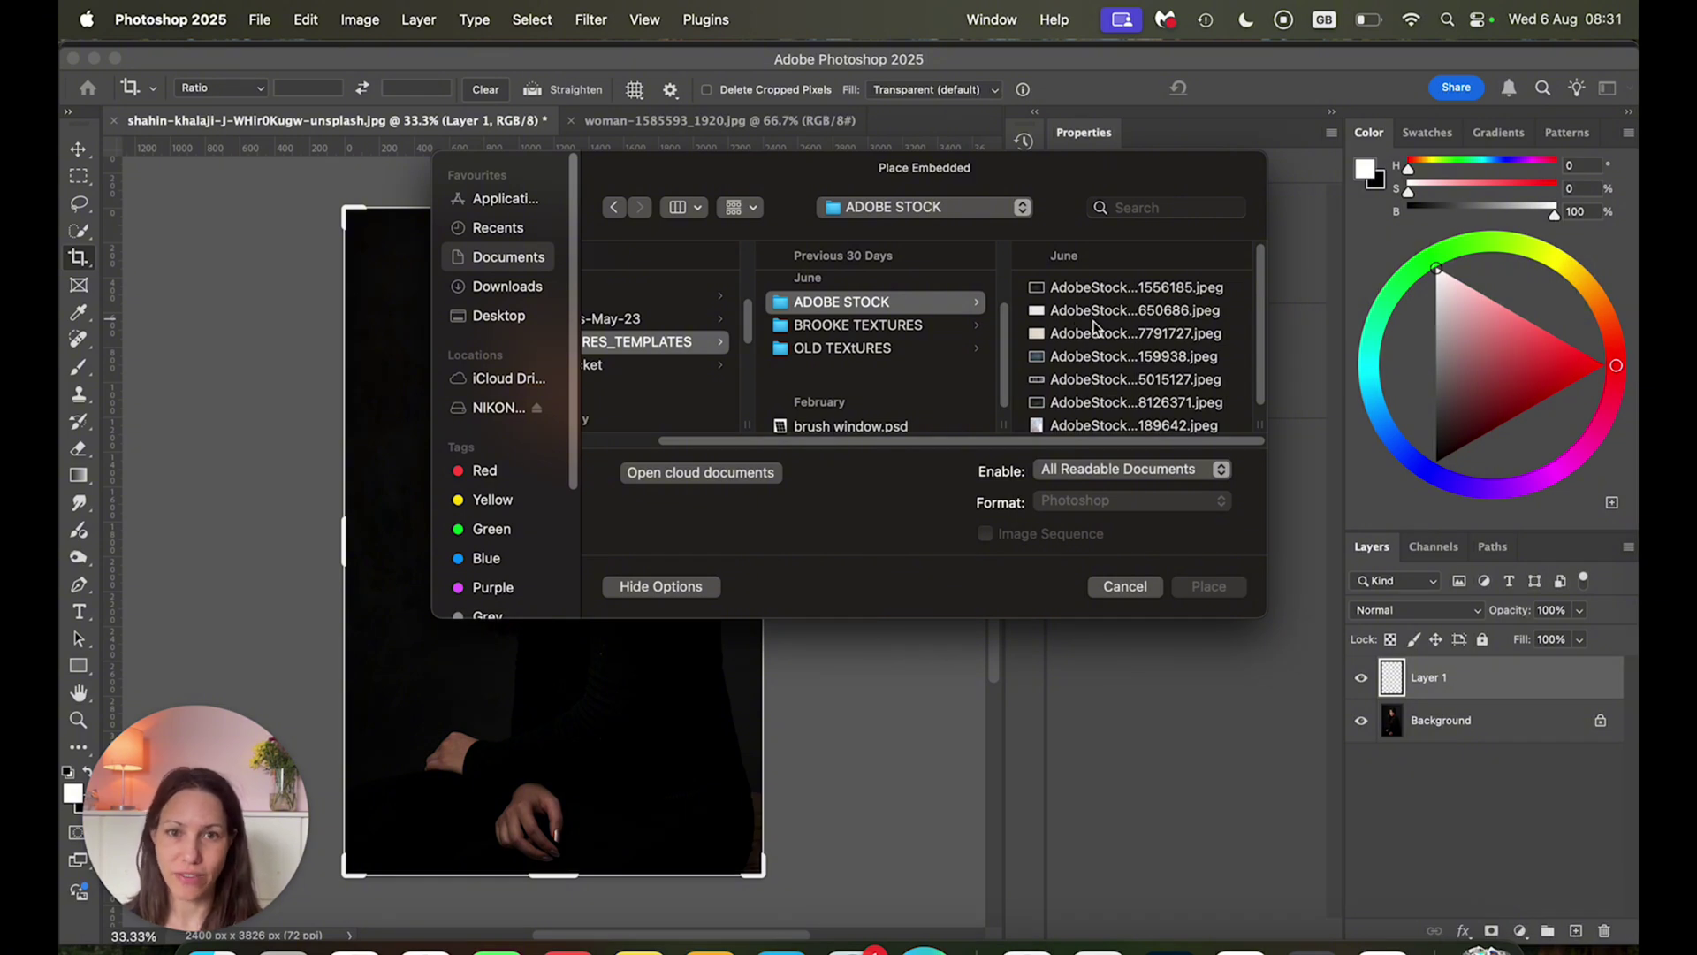
{"action": "left_click", "coordinate": [1105, 357]}
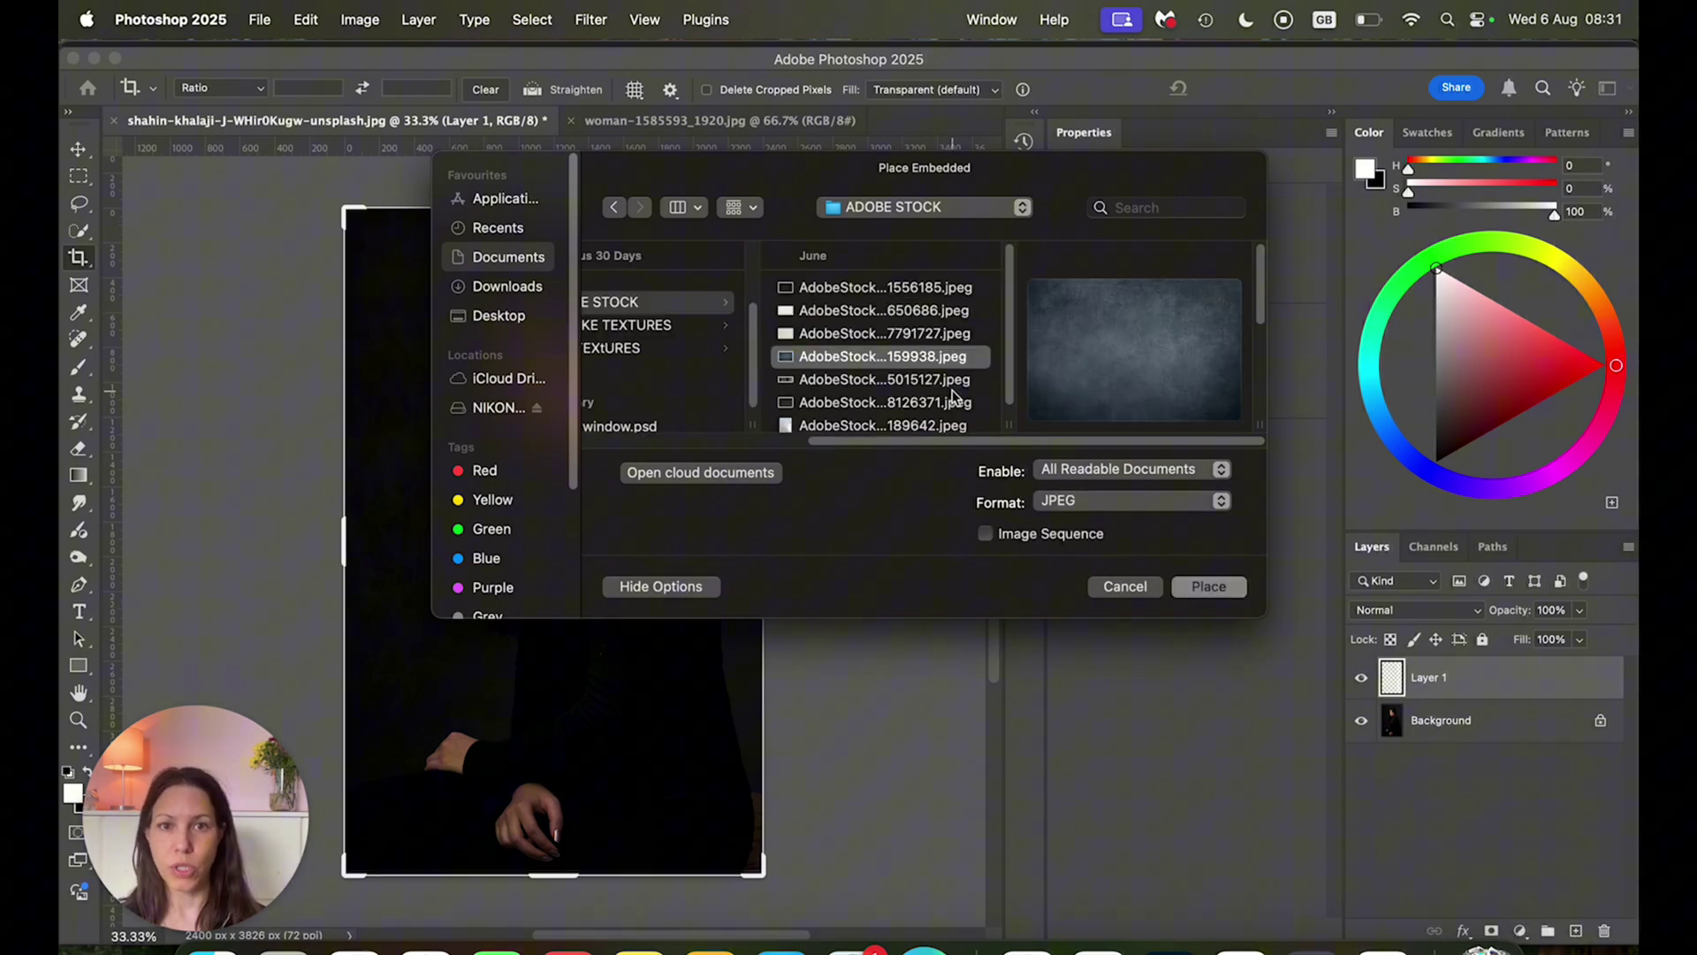
{"action": "left_click", "coordinate": [1195, 586]}
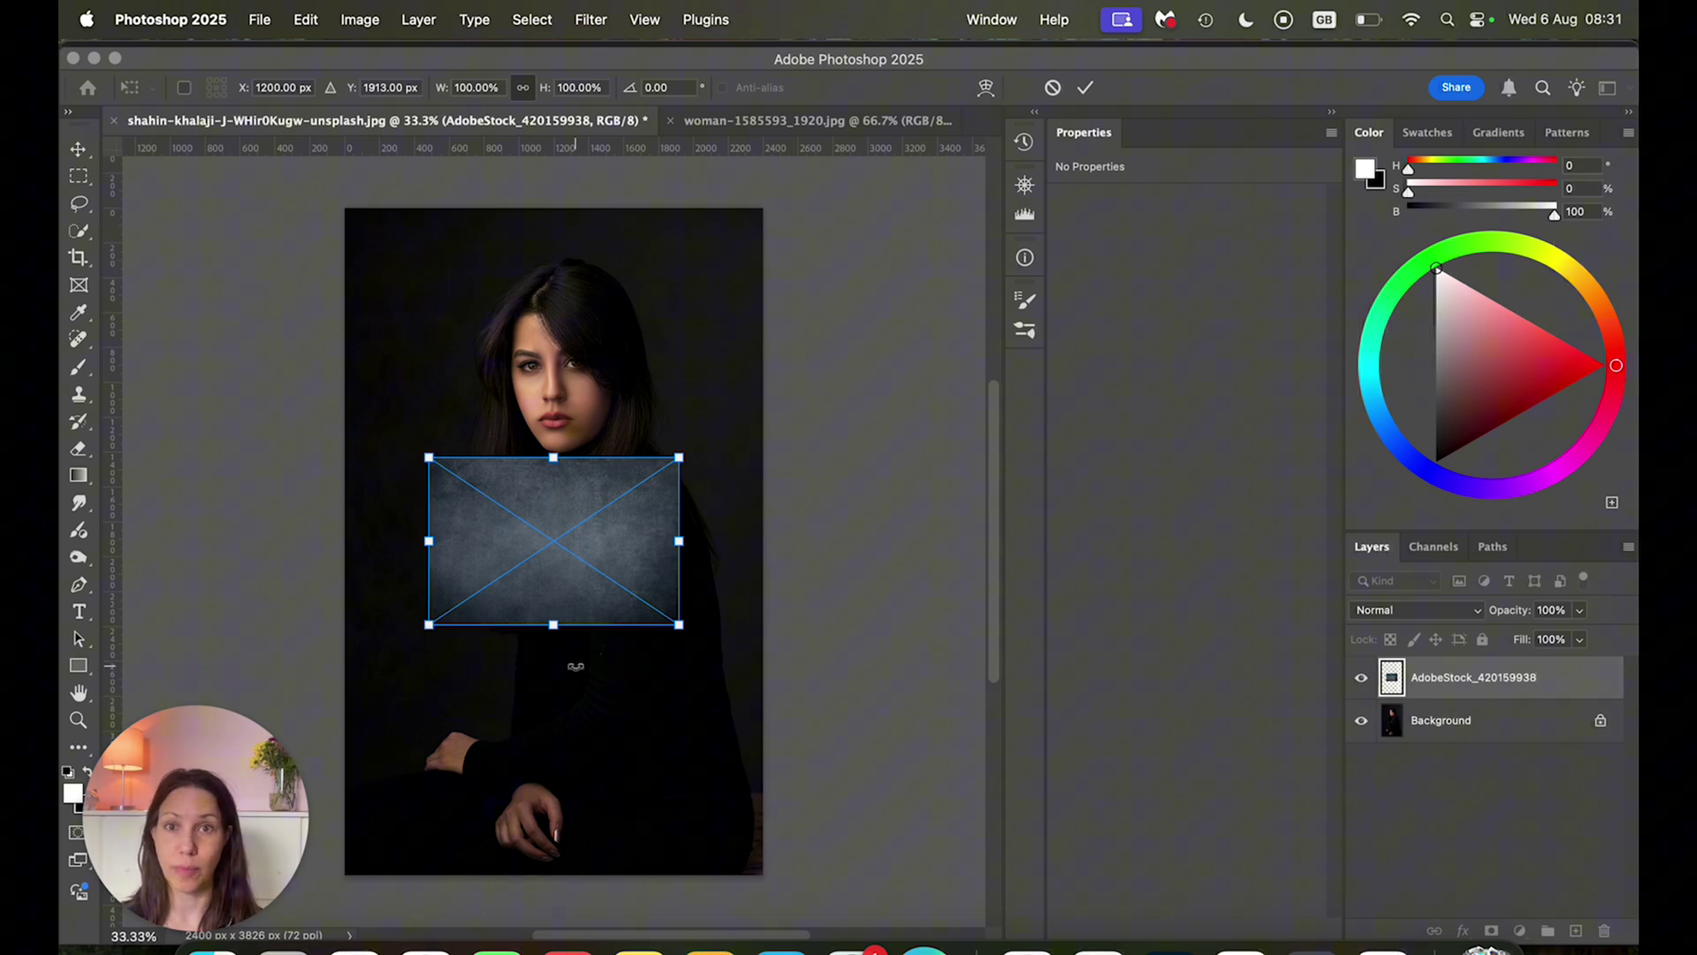
Rotate the texture about 90° and scale it to 2650 × 3954 px covering the canvas.
{"action": "left_click_drag", "start_coordinate": [576, 665], "coordinate": [444, 544]}
{"action": "left_click_drag", "start_coordinate": [468, 415], "coordinate": [305, 204]}
{"action": "left_click_drag", "start_coordinate": [640, 434], "coordinate": [814, 561]}
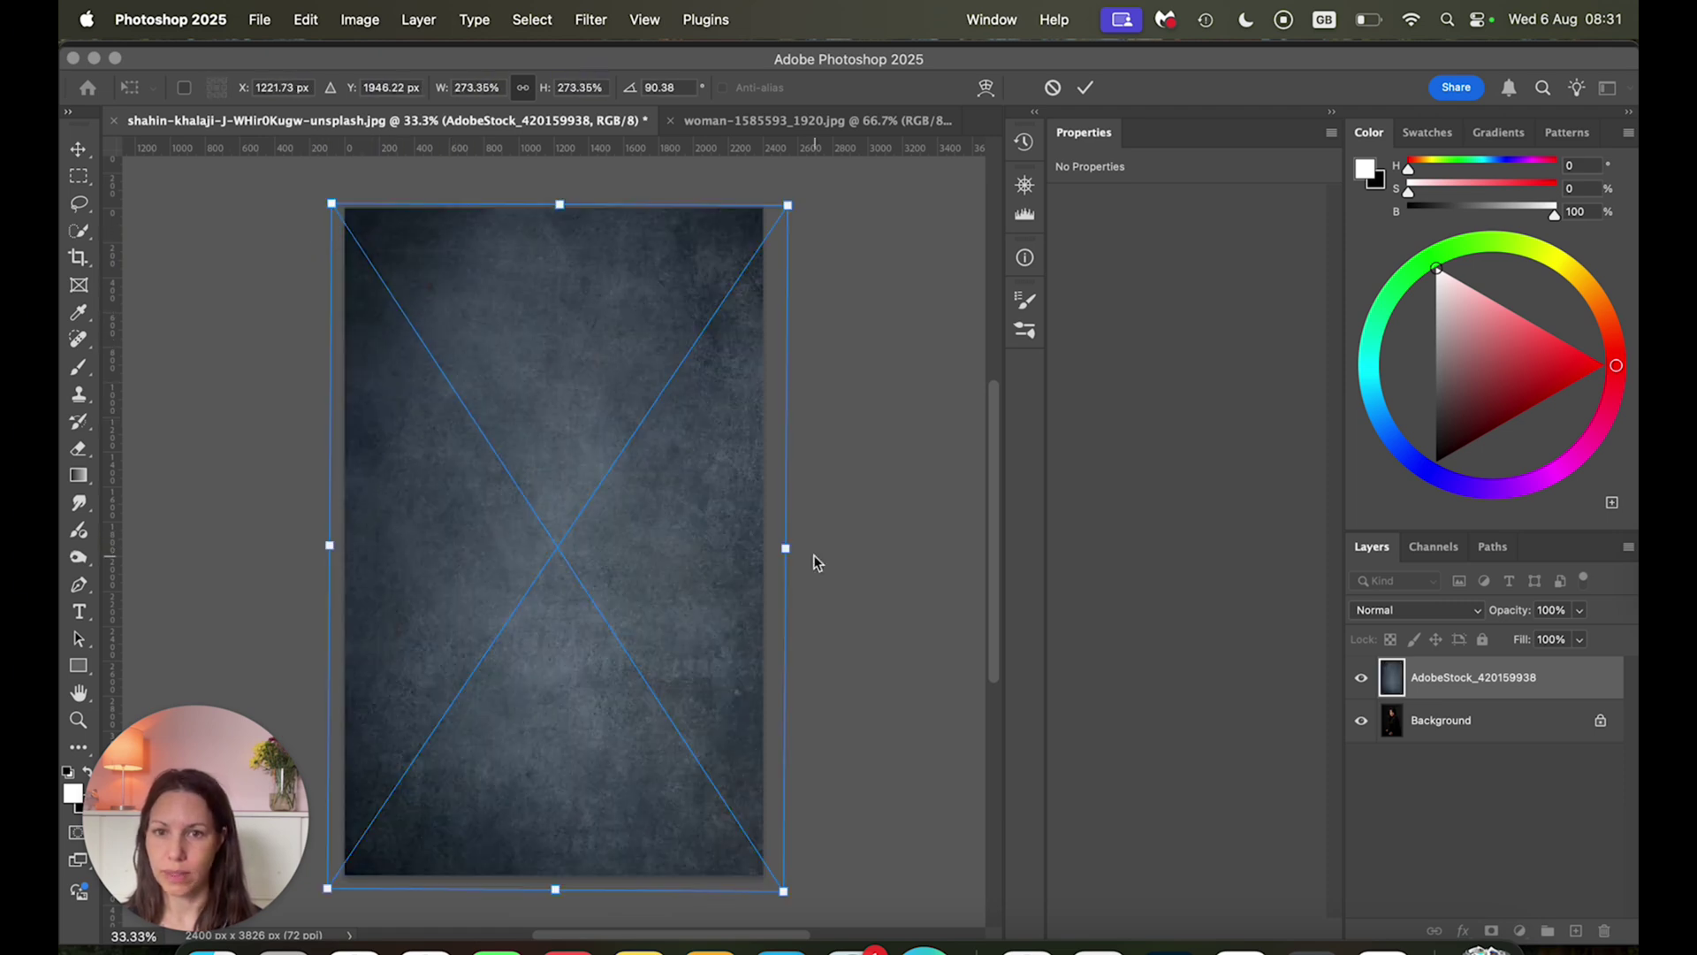
{"action": "left_click", "coordinate": [1086, 88]}
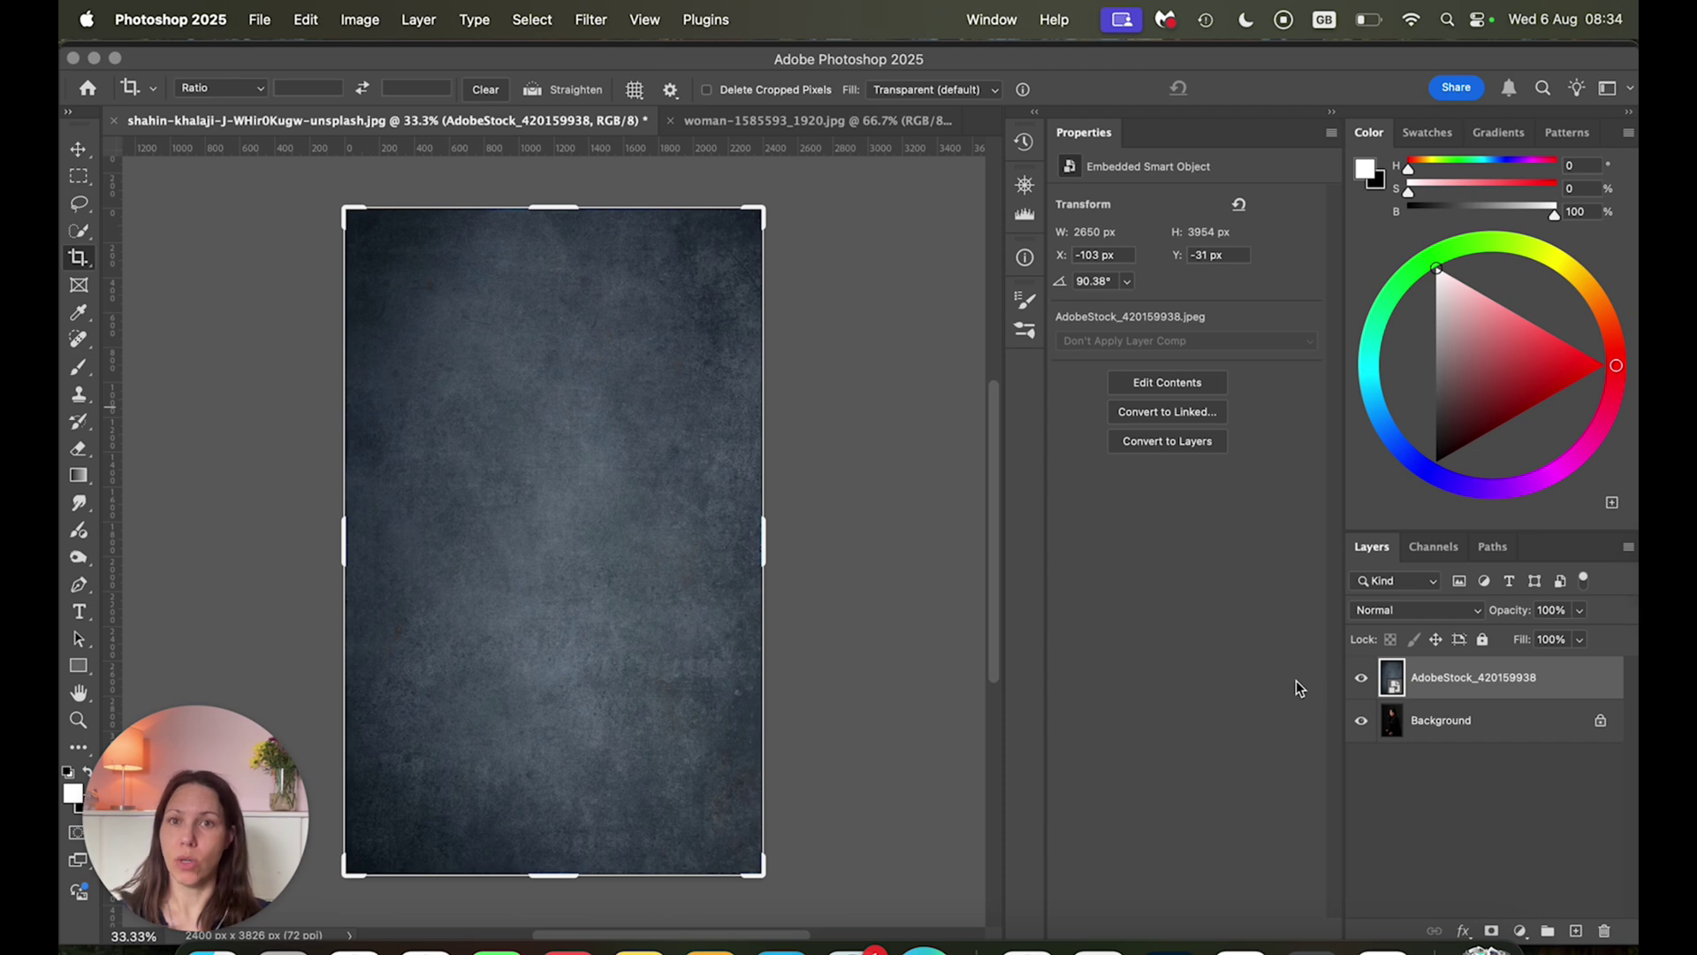
Fine-tune the texture to 90.27° at 273.35%, undoing a trial vertical flip.
{"action": "key", "text": "super+t"}
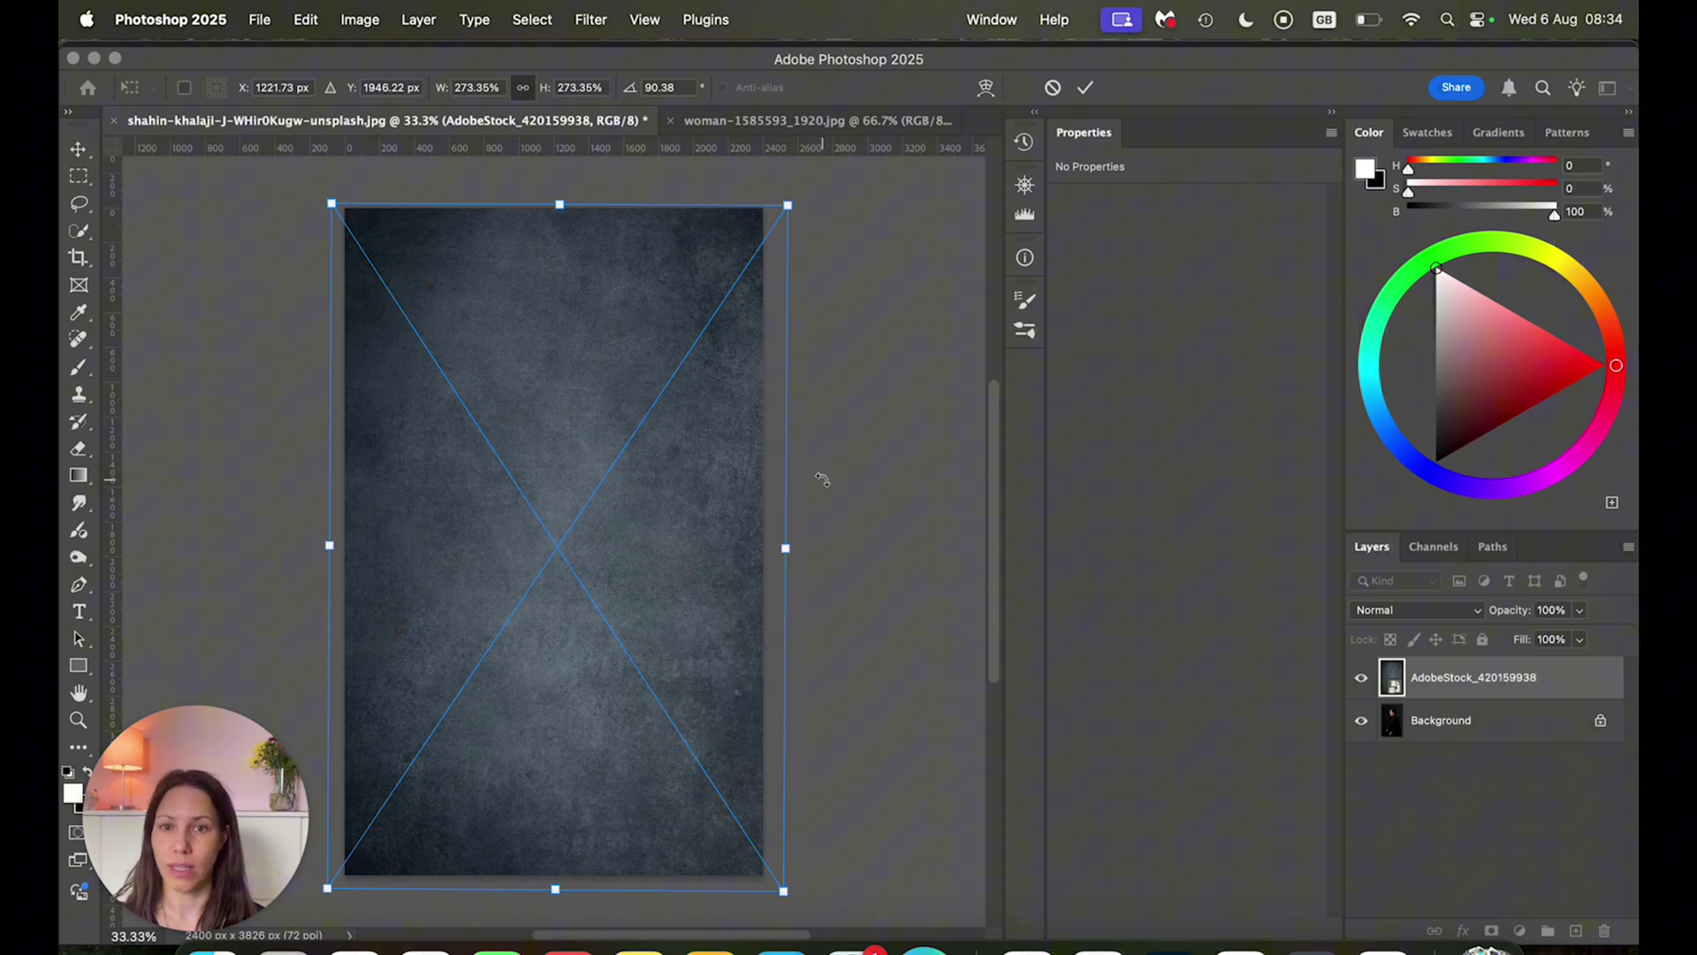
{"action": "mouse_move", "coordinate": [822, 478]}
{"action": "left_mouse_down"}
{"action": "mouse_move", "coordinate": [804, 427]}
{"action": "mouse_move", "coordinate": [845, 465]}
{"action": "mouse_move", "coordinate": [823, 479]}
{"action": "left_mouse_up"}
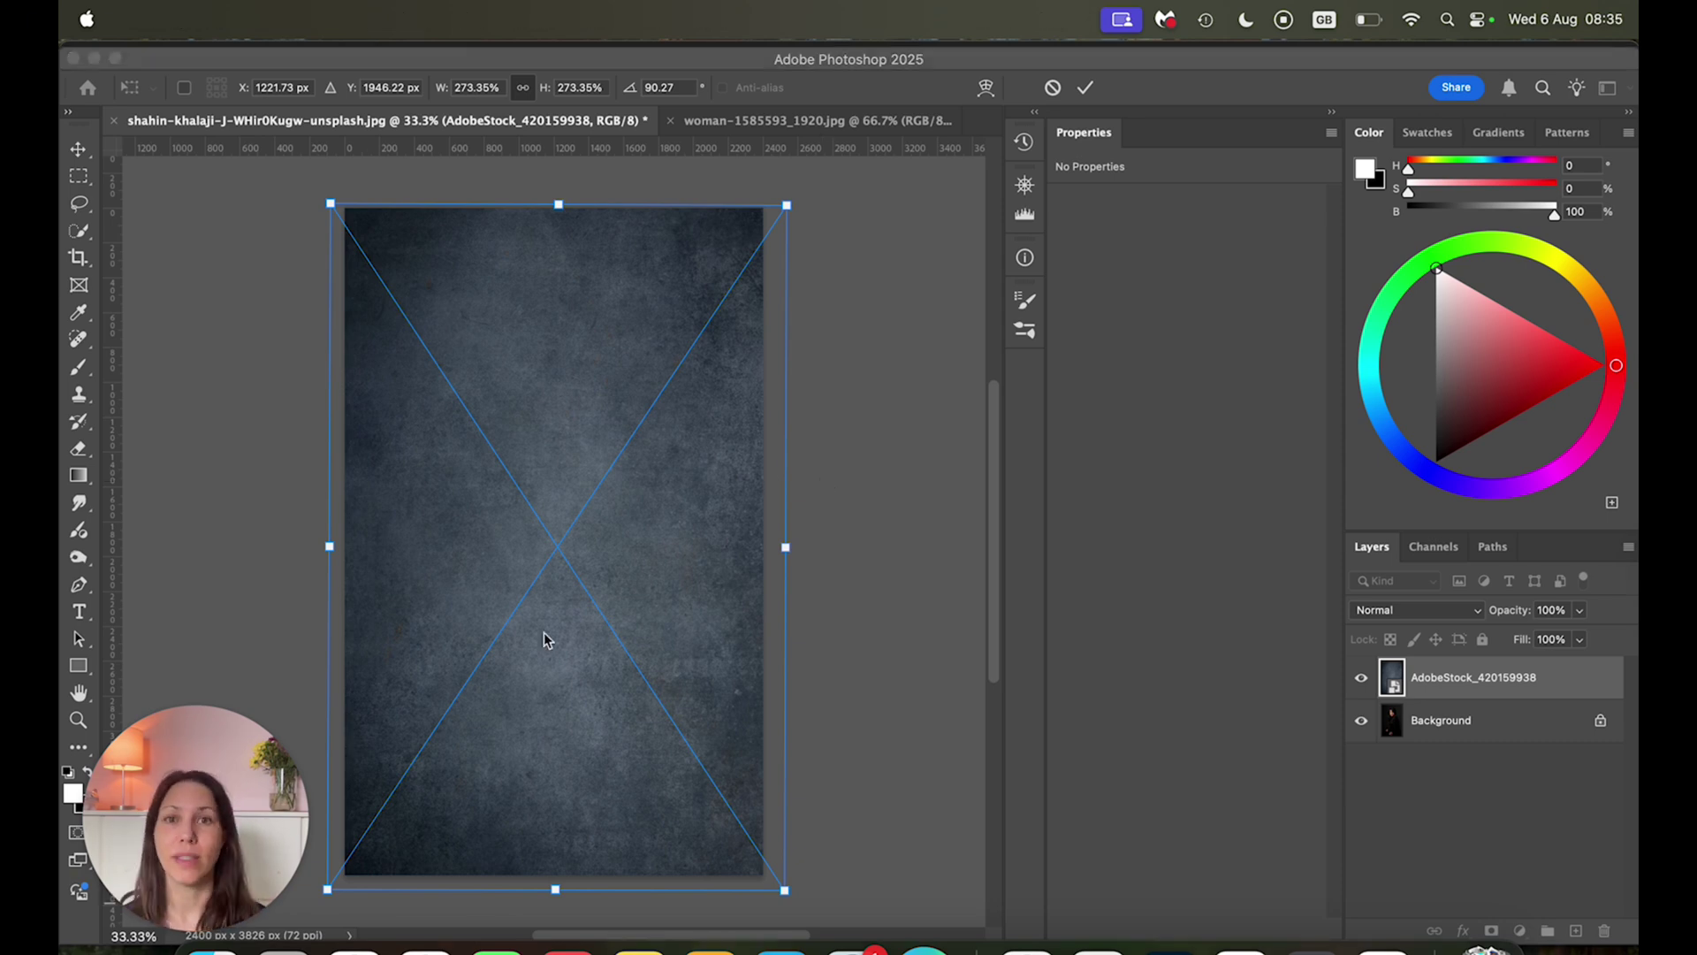
{"action": "left_click", "coordinate": [723, 482]}
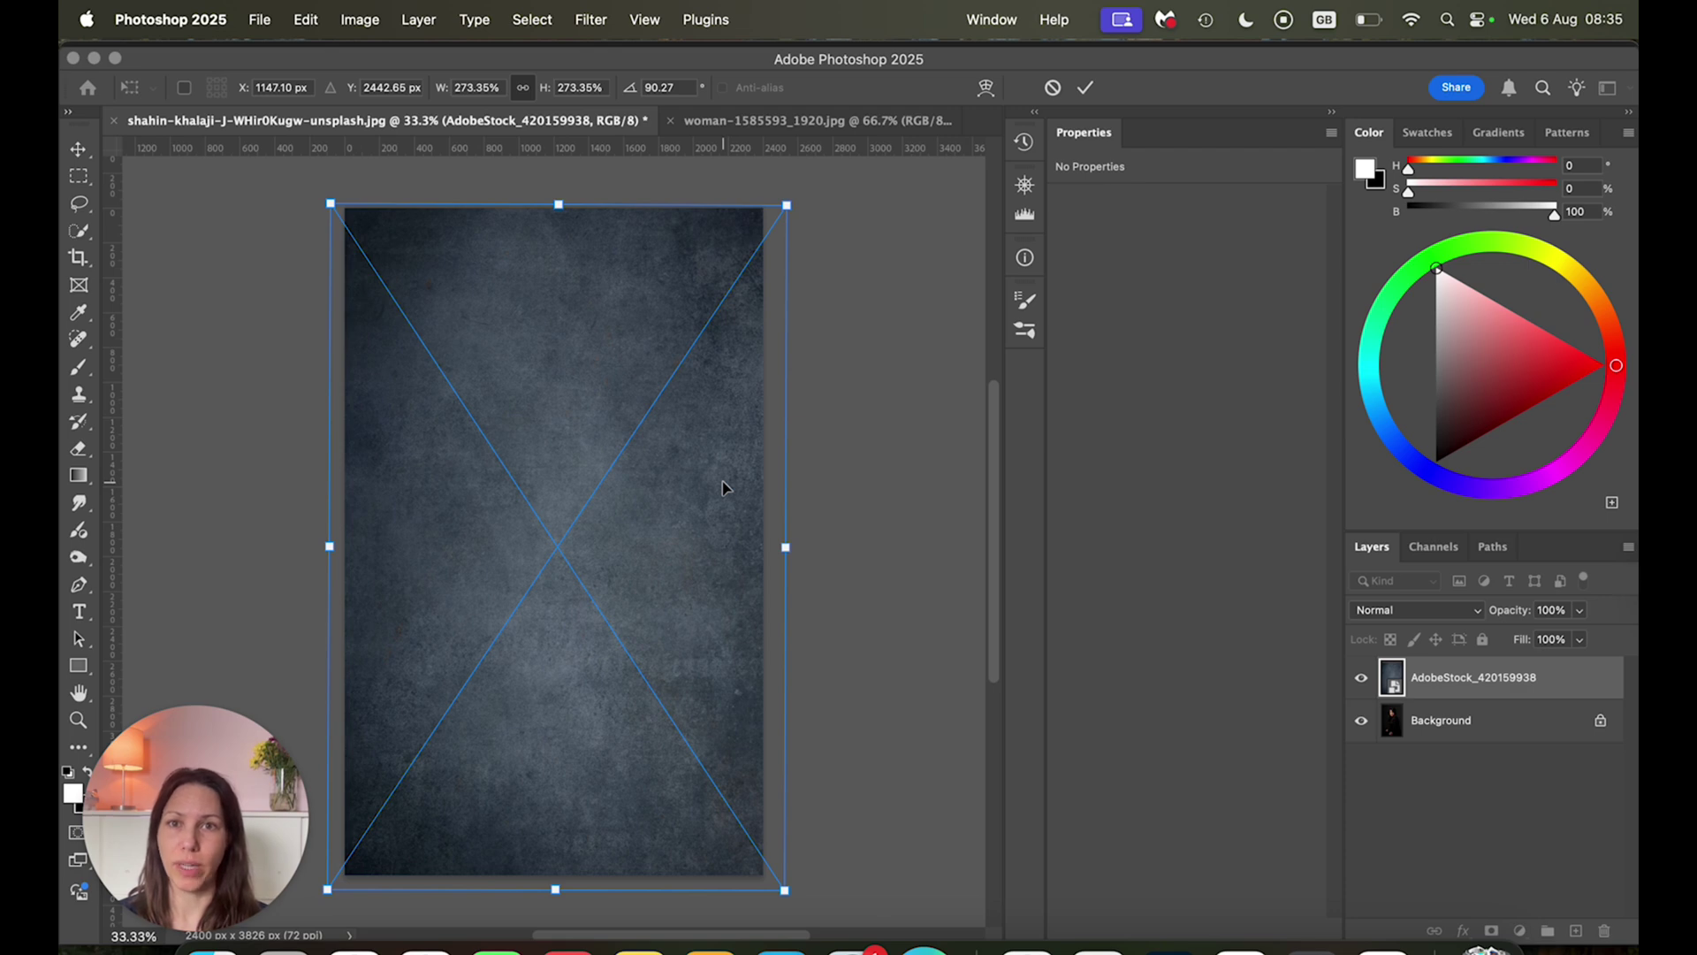
{"action": "right_click", "coordinate": [638, 354]}
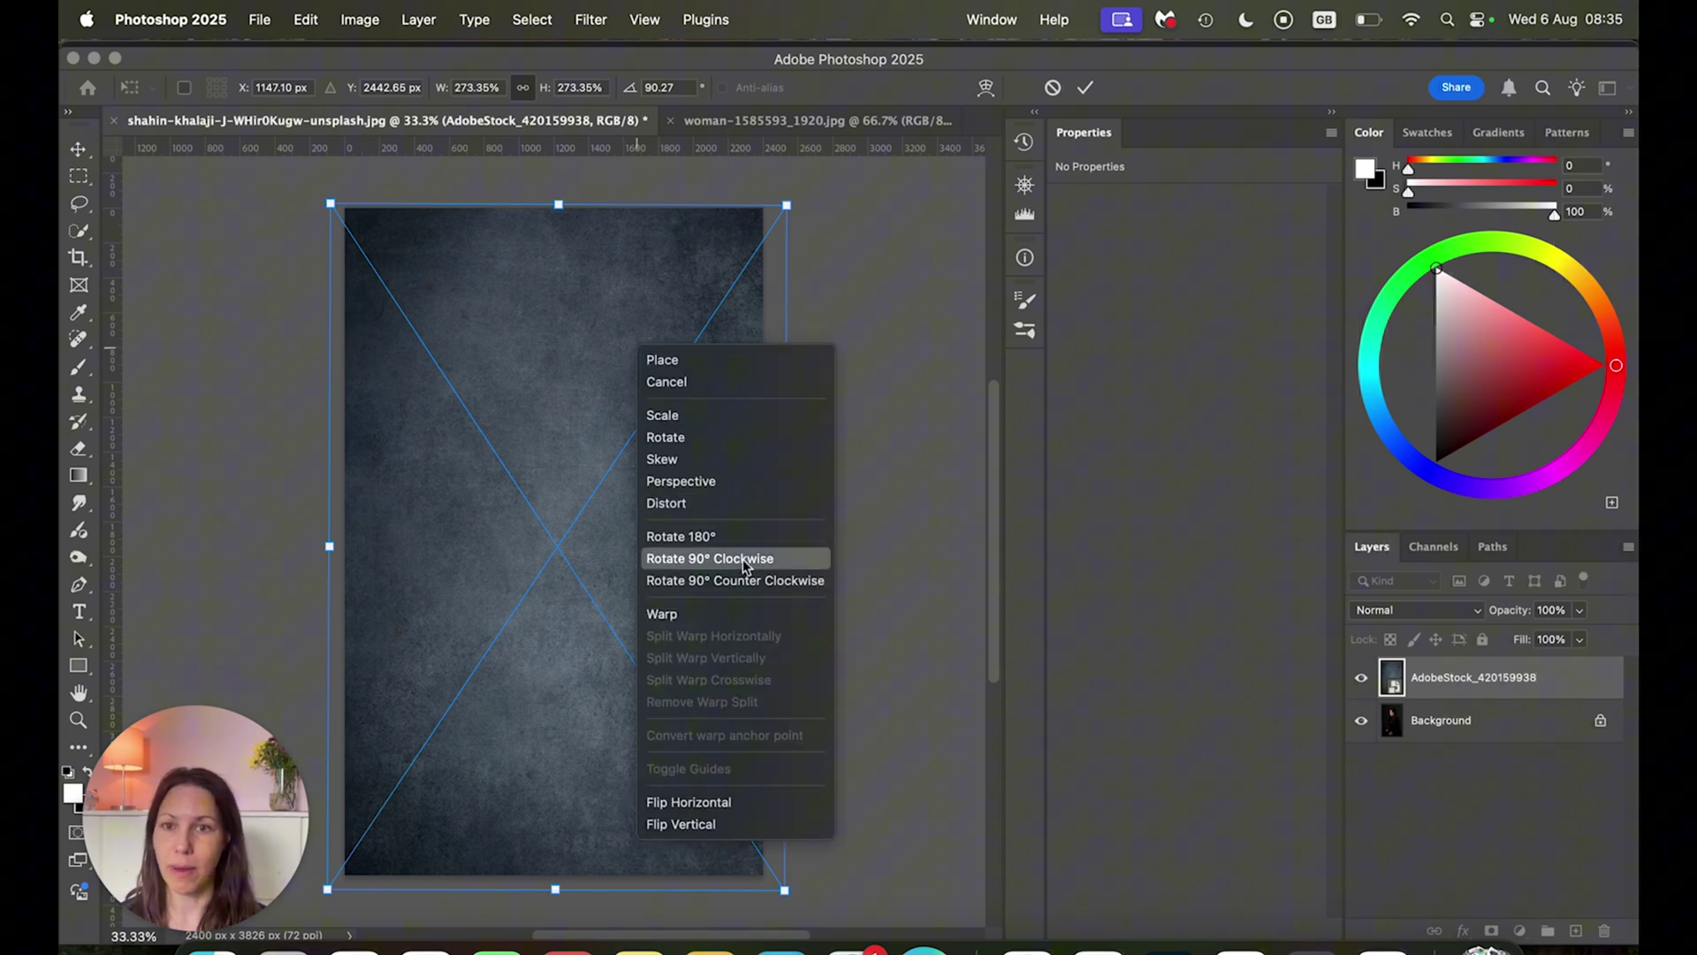
{"action": "left_click", "coordinate": [741, 819]}
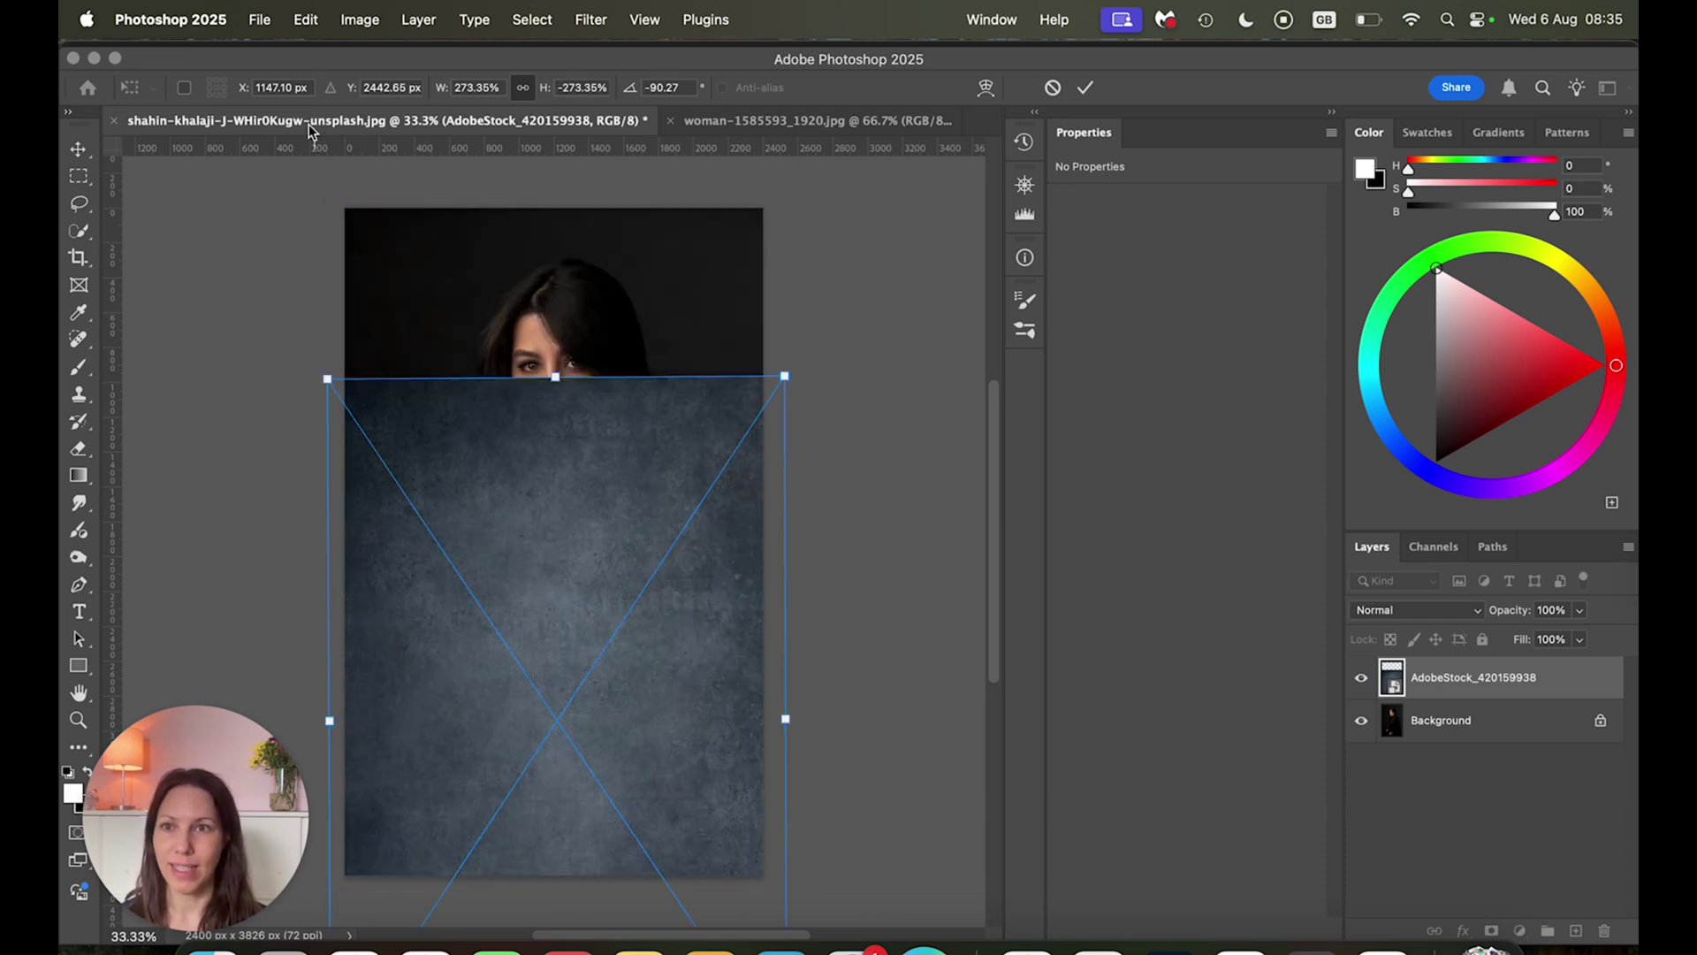
{"action": "left_click", "coordinate": [321, 10]}
{"action": "left_click", "coordinate": [310, 56]}
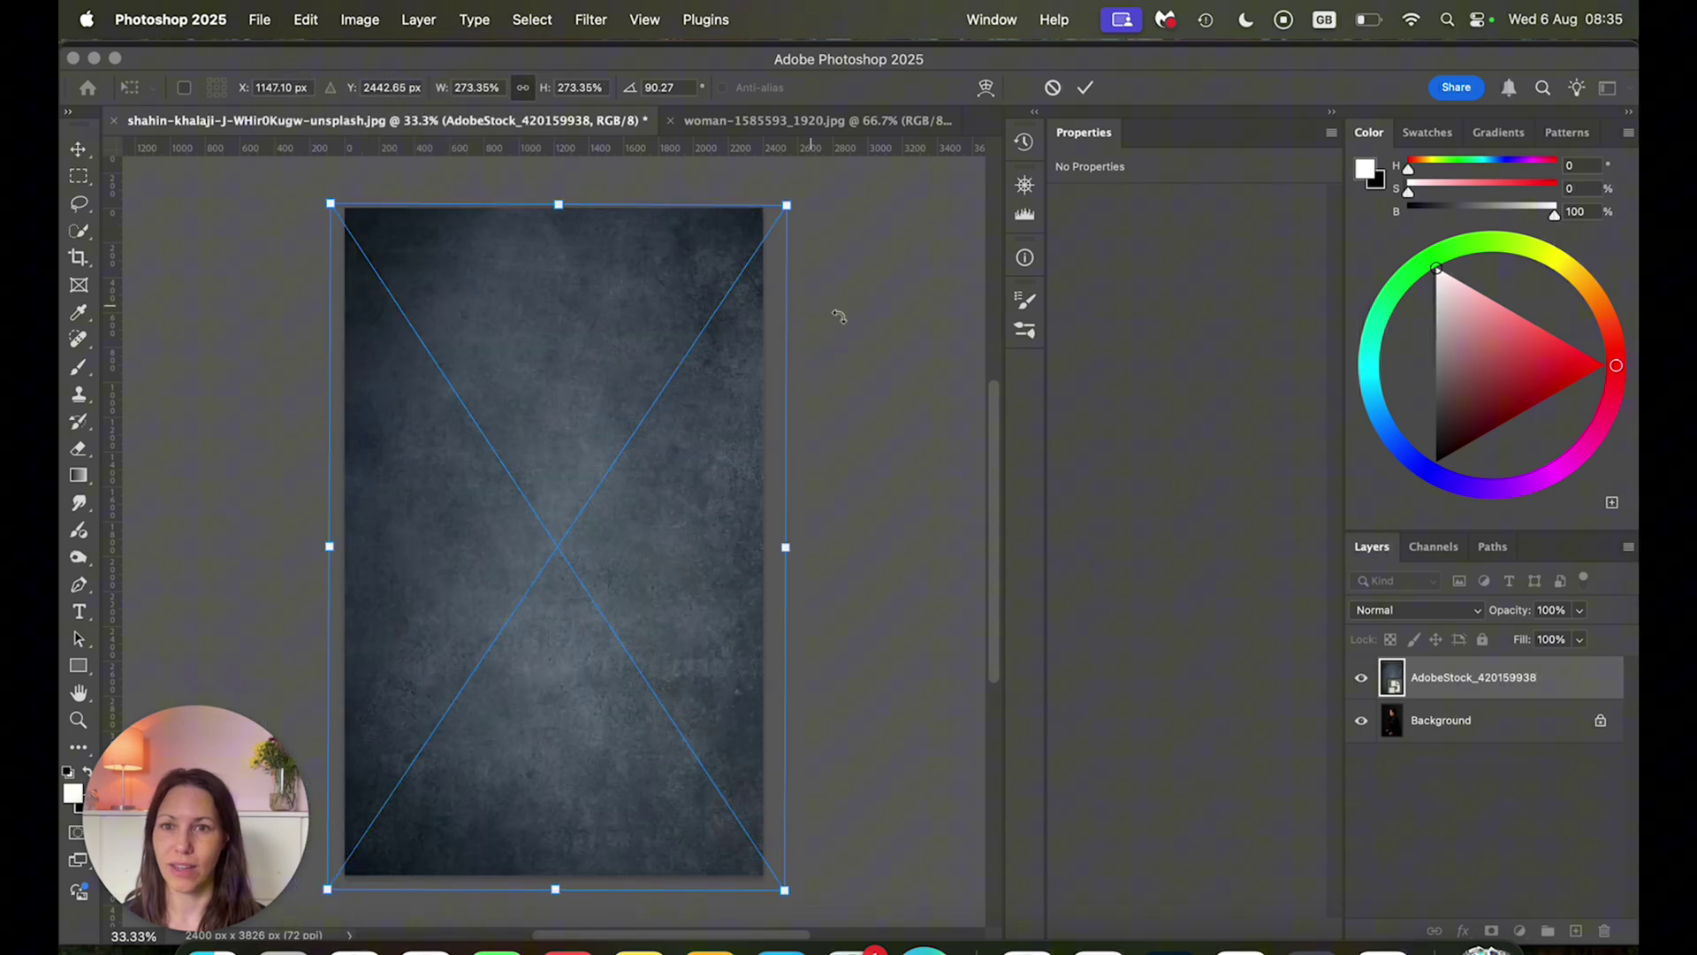
Commit the transform and add a Default Black & White adjustment clipped to the texture layer.
{"action": "left_click", "coordinate": [1086, 88]}
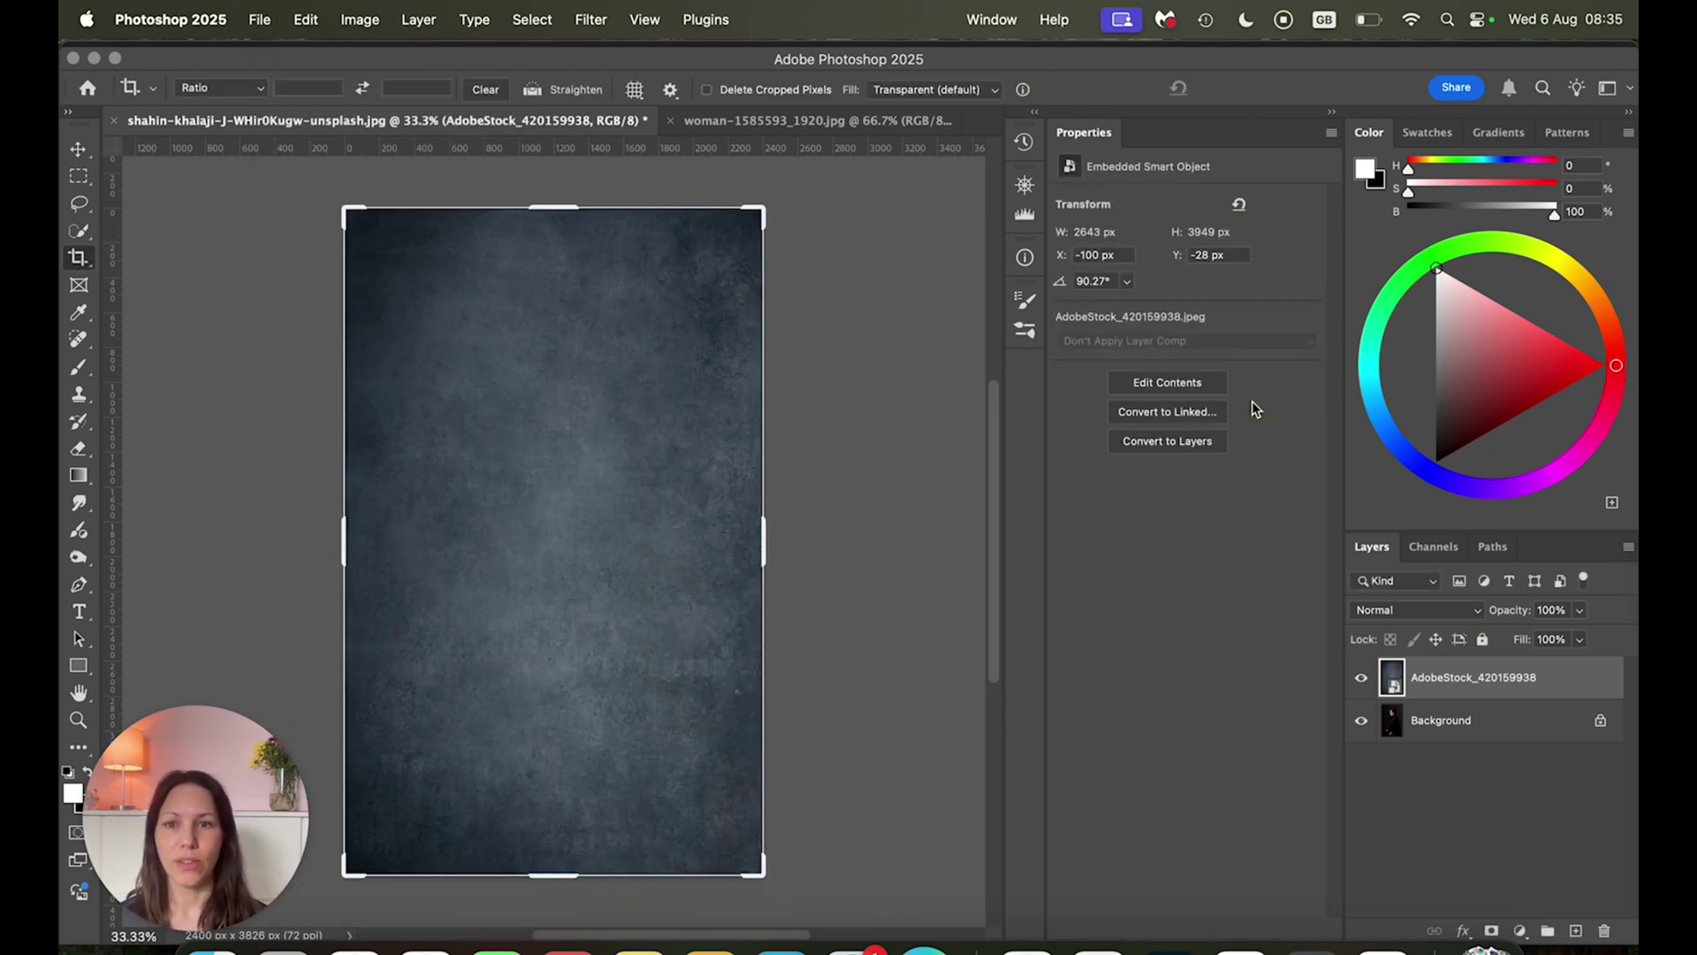
{"action": "left_click", "coordinate": [1519, 931]}
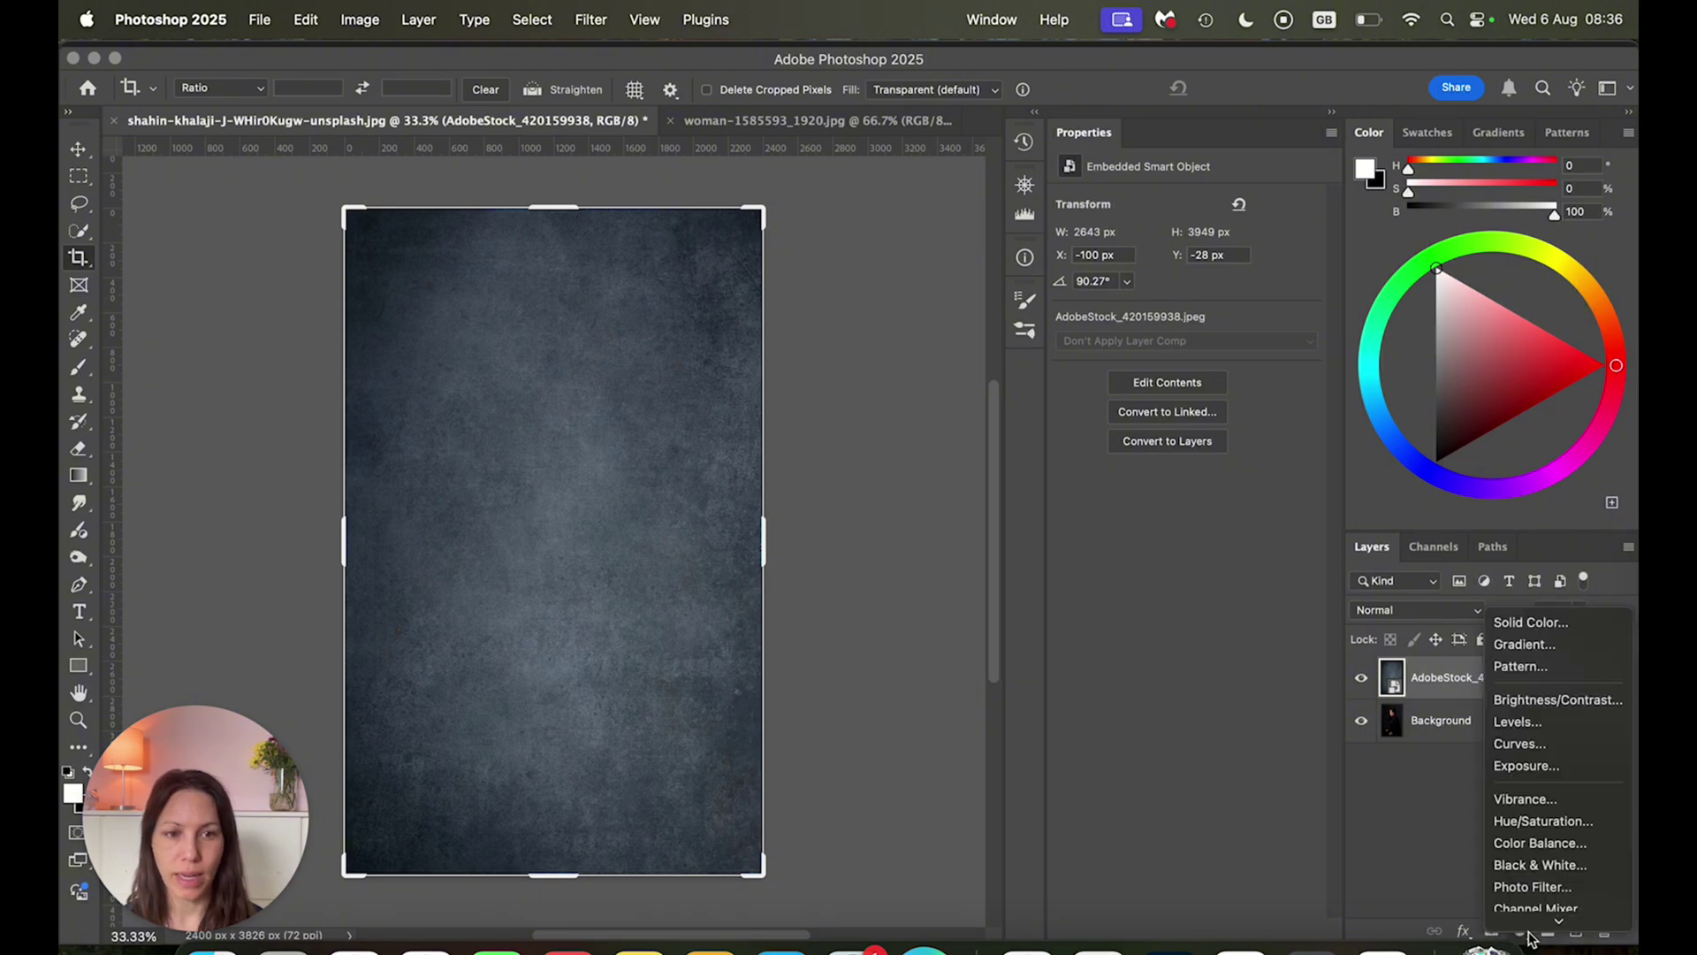
{"action": "mouse_move", "coordinate": [1532, 935]}
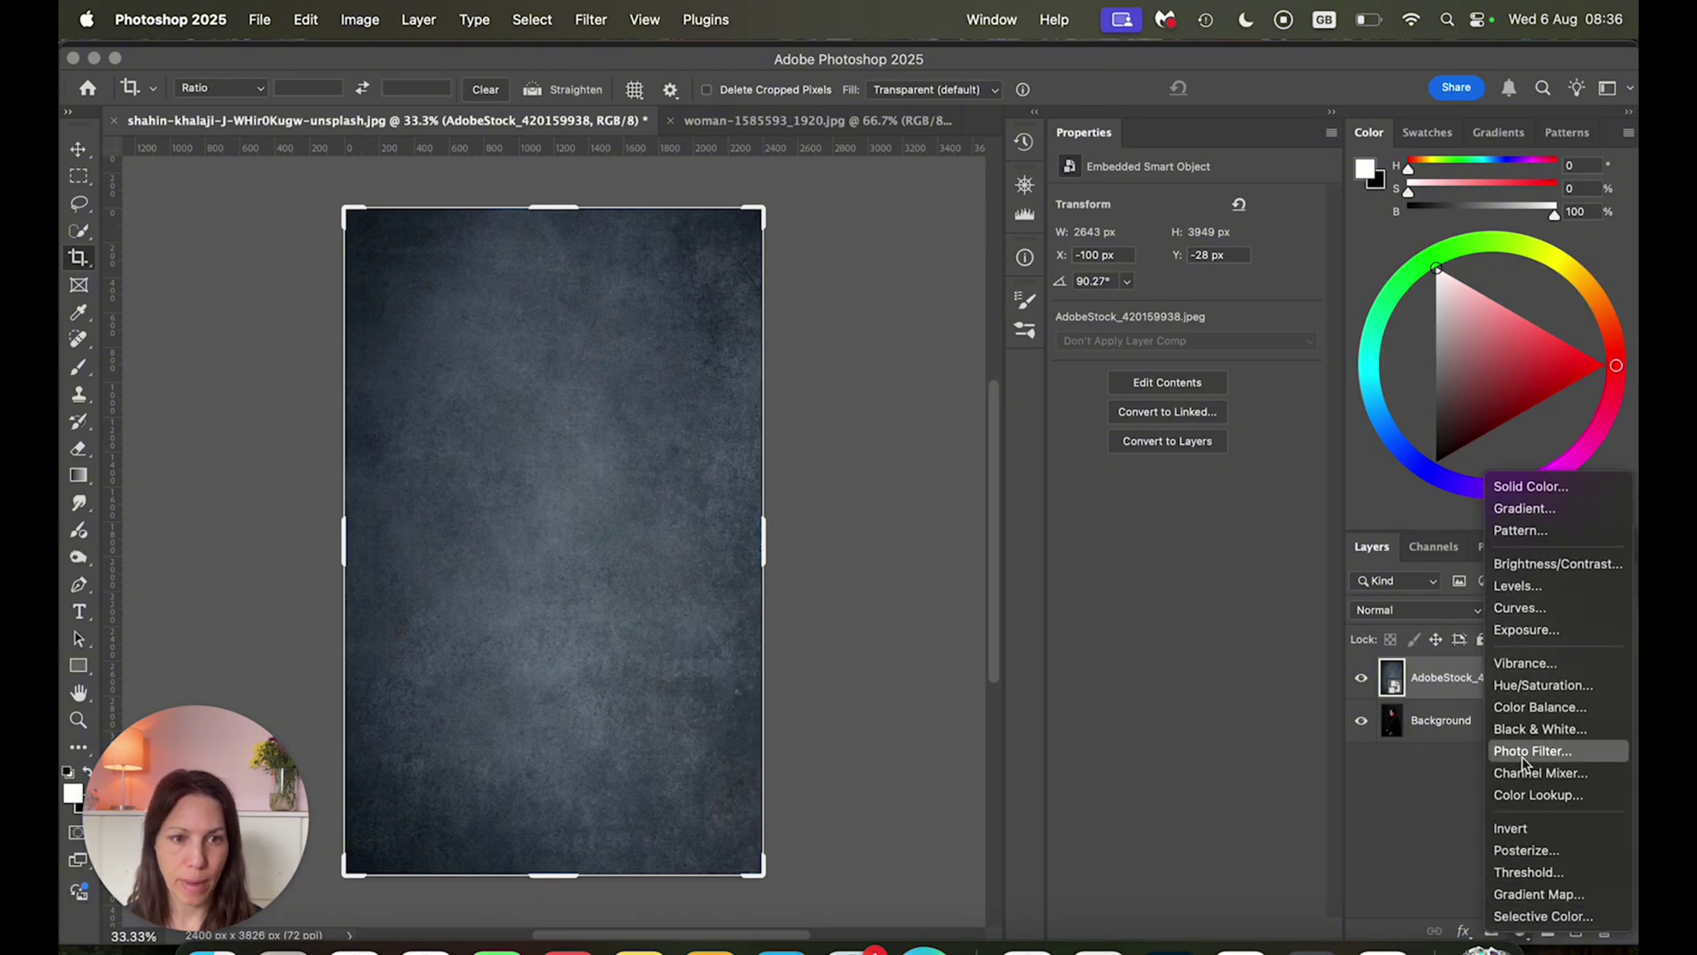
{"action": "left_click", "coordinate": [1523, 730]}
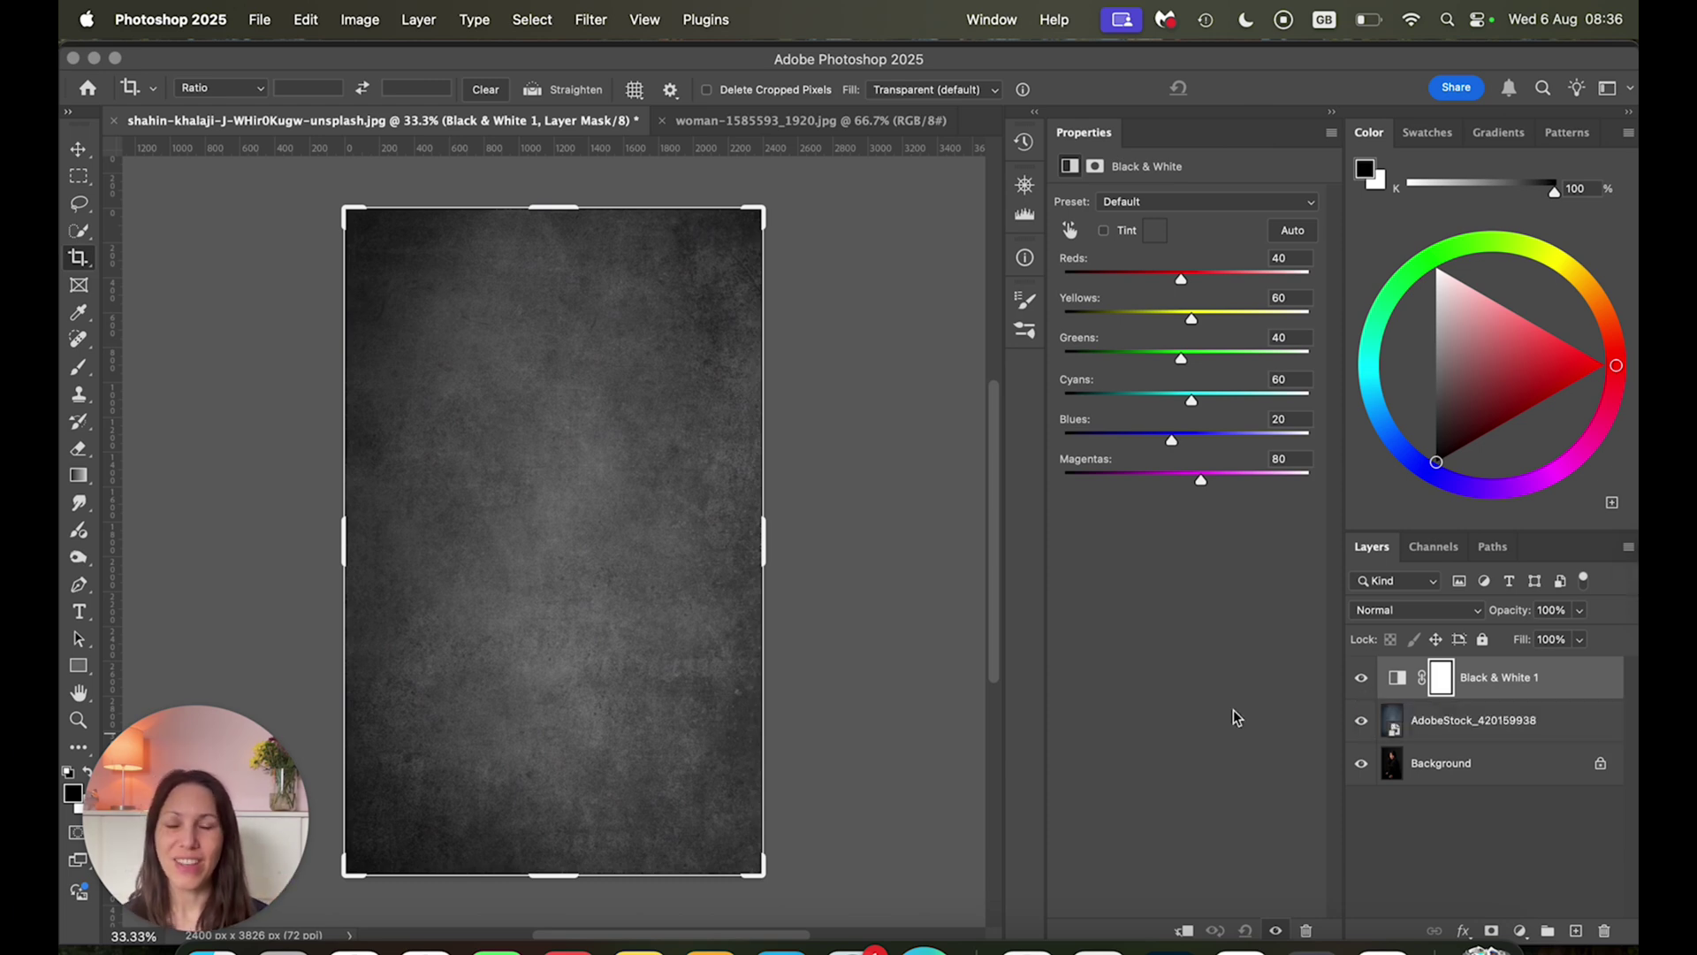
{"action": "left_click", "coordinate": [1184, 931]}
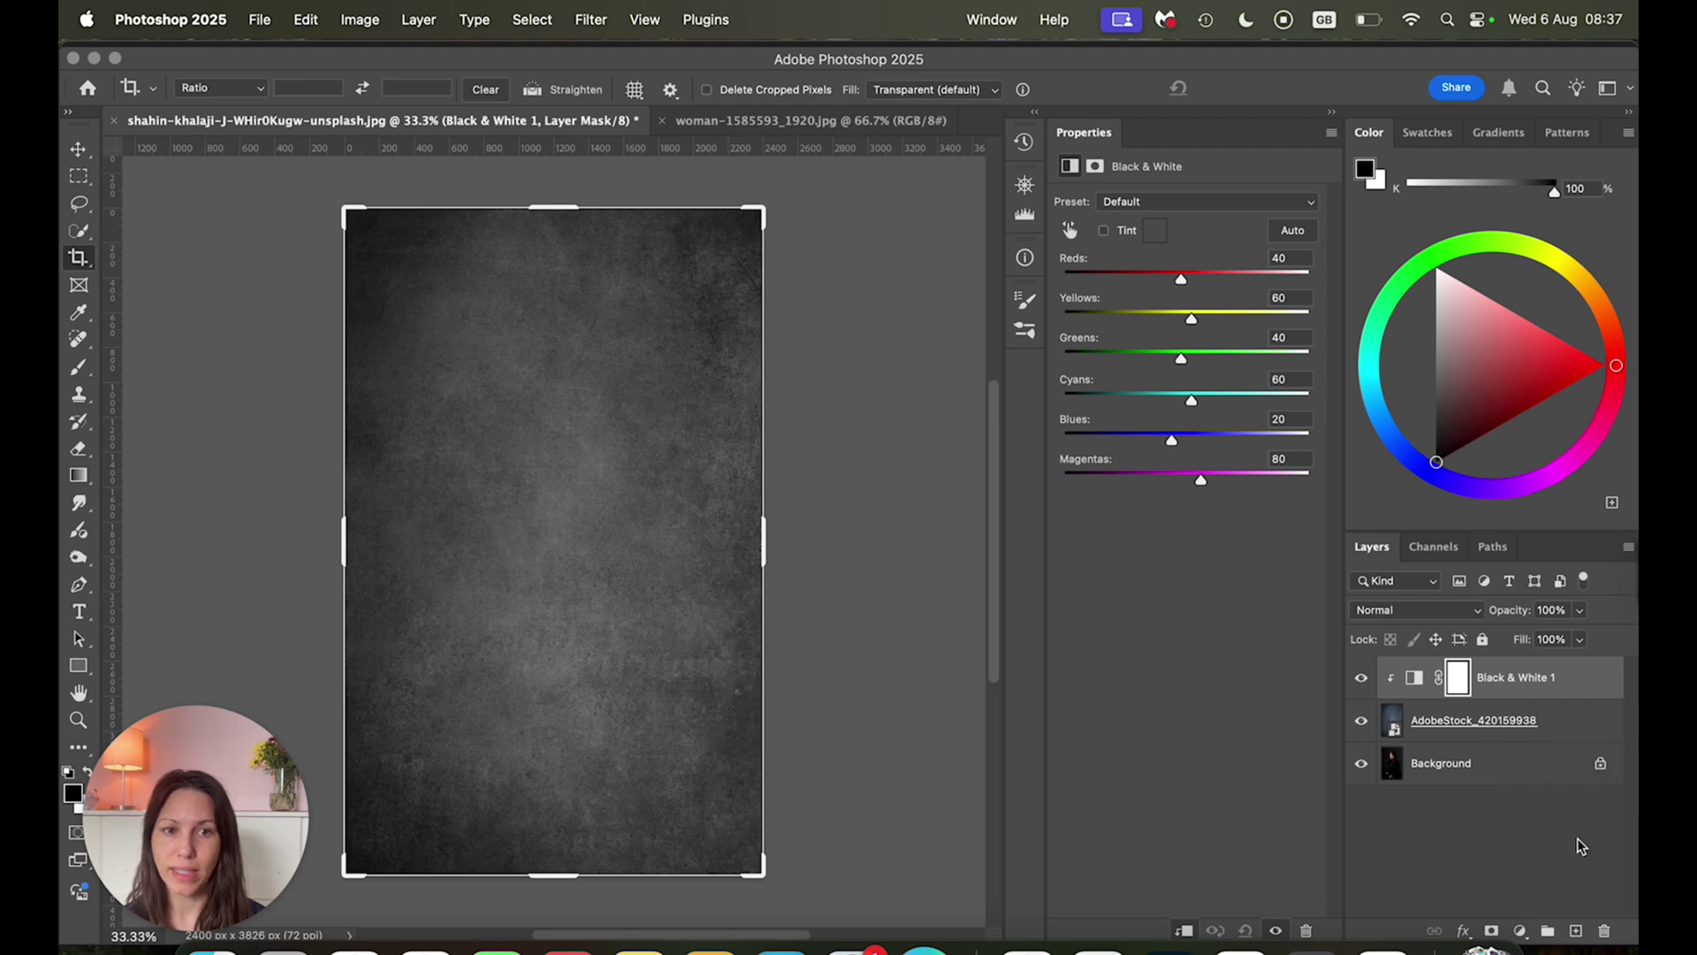
Select the AdobeStock texture layer and lower its opacity to 34%.
{"action": "left_click", "coordinate": [1580, 724]}
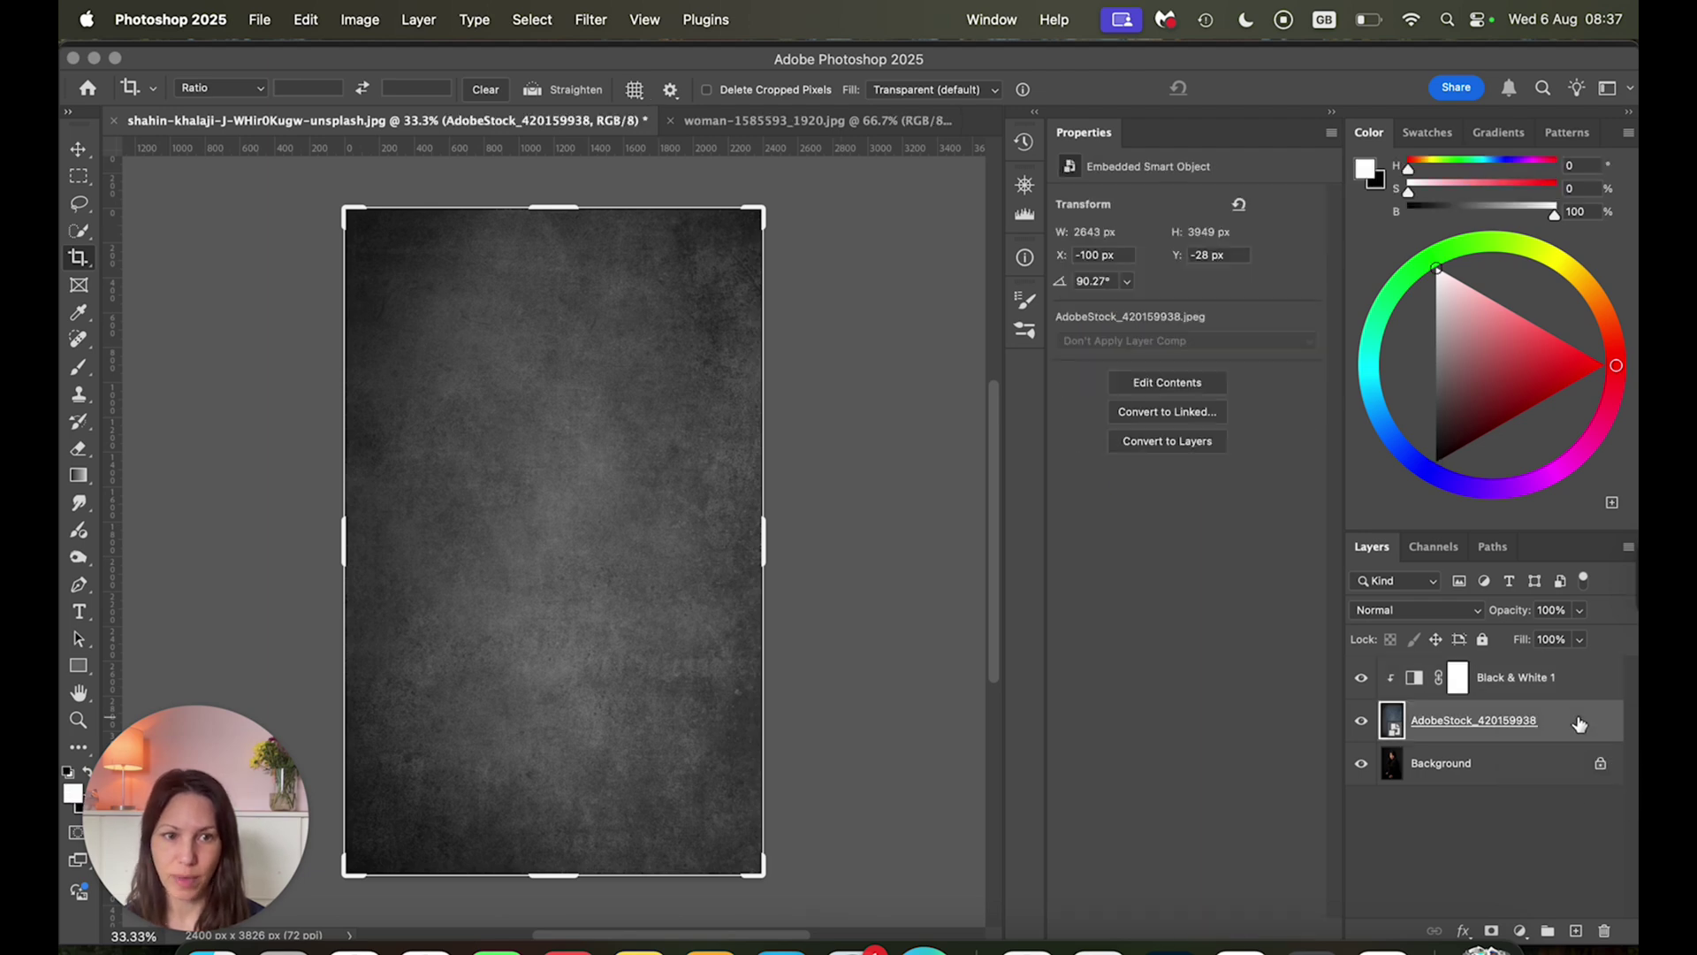
{"action": "left_click", "coordinate": [1579, 610]}
{"action": "left_click_drag", "start_coordinate": [1529, 632], "coordinate": [1519, 633]}
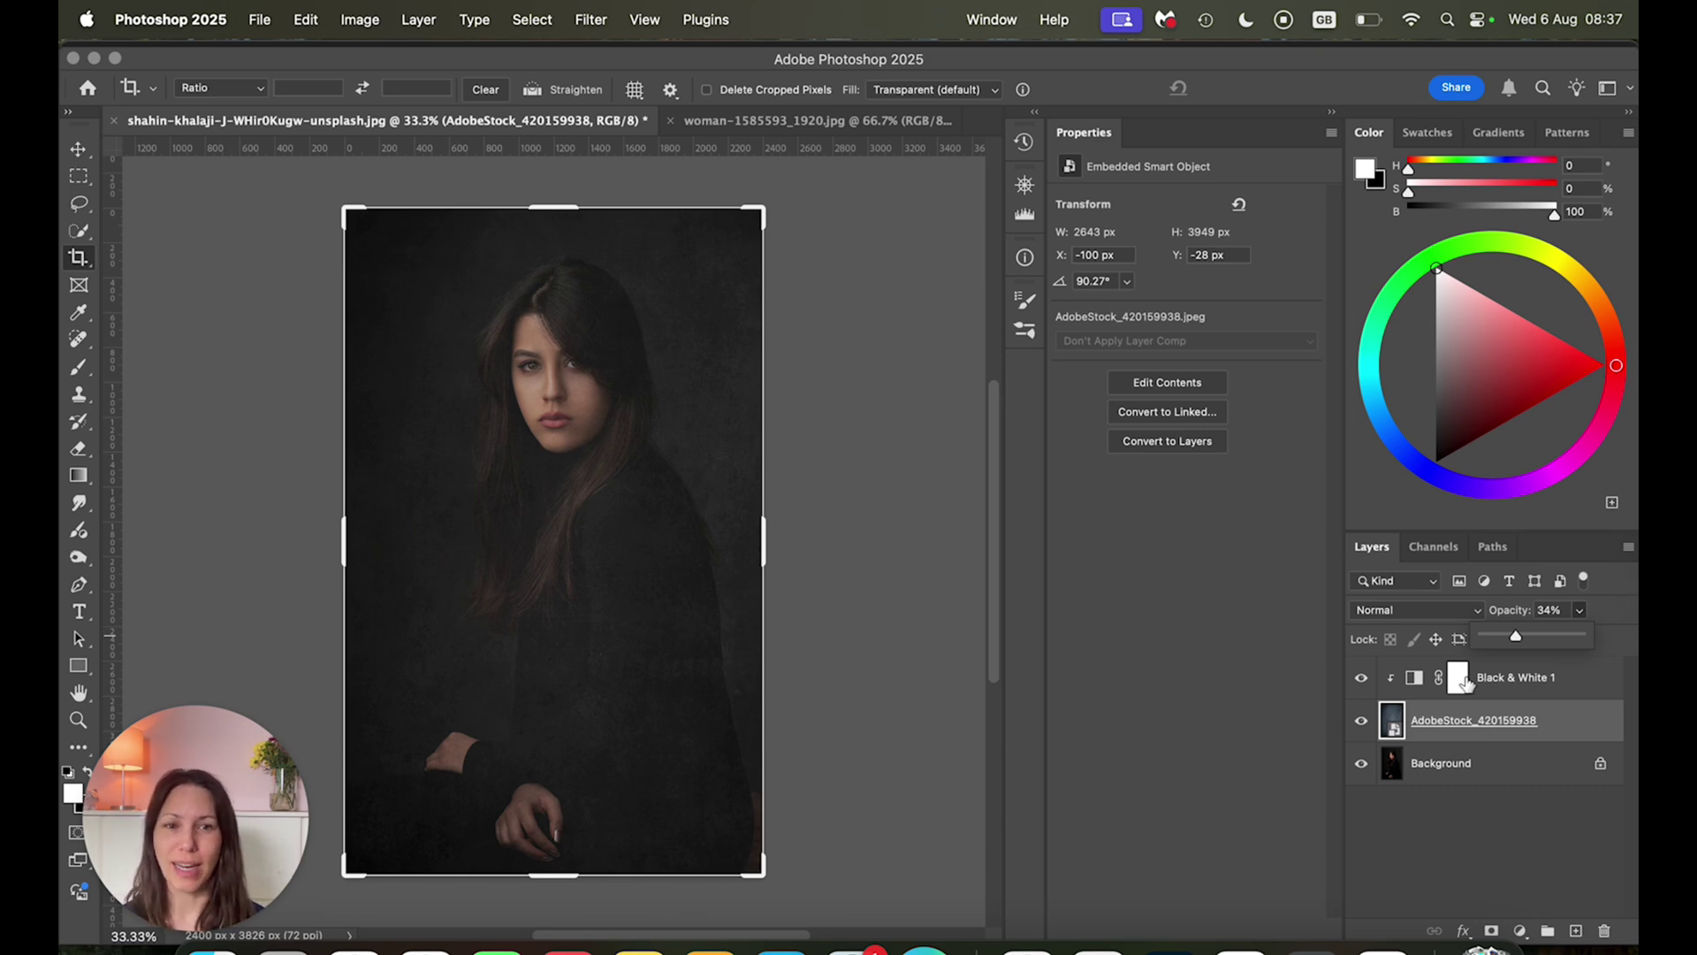
{"action": "left_click", "coordinate": [1411, 617]}
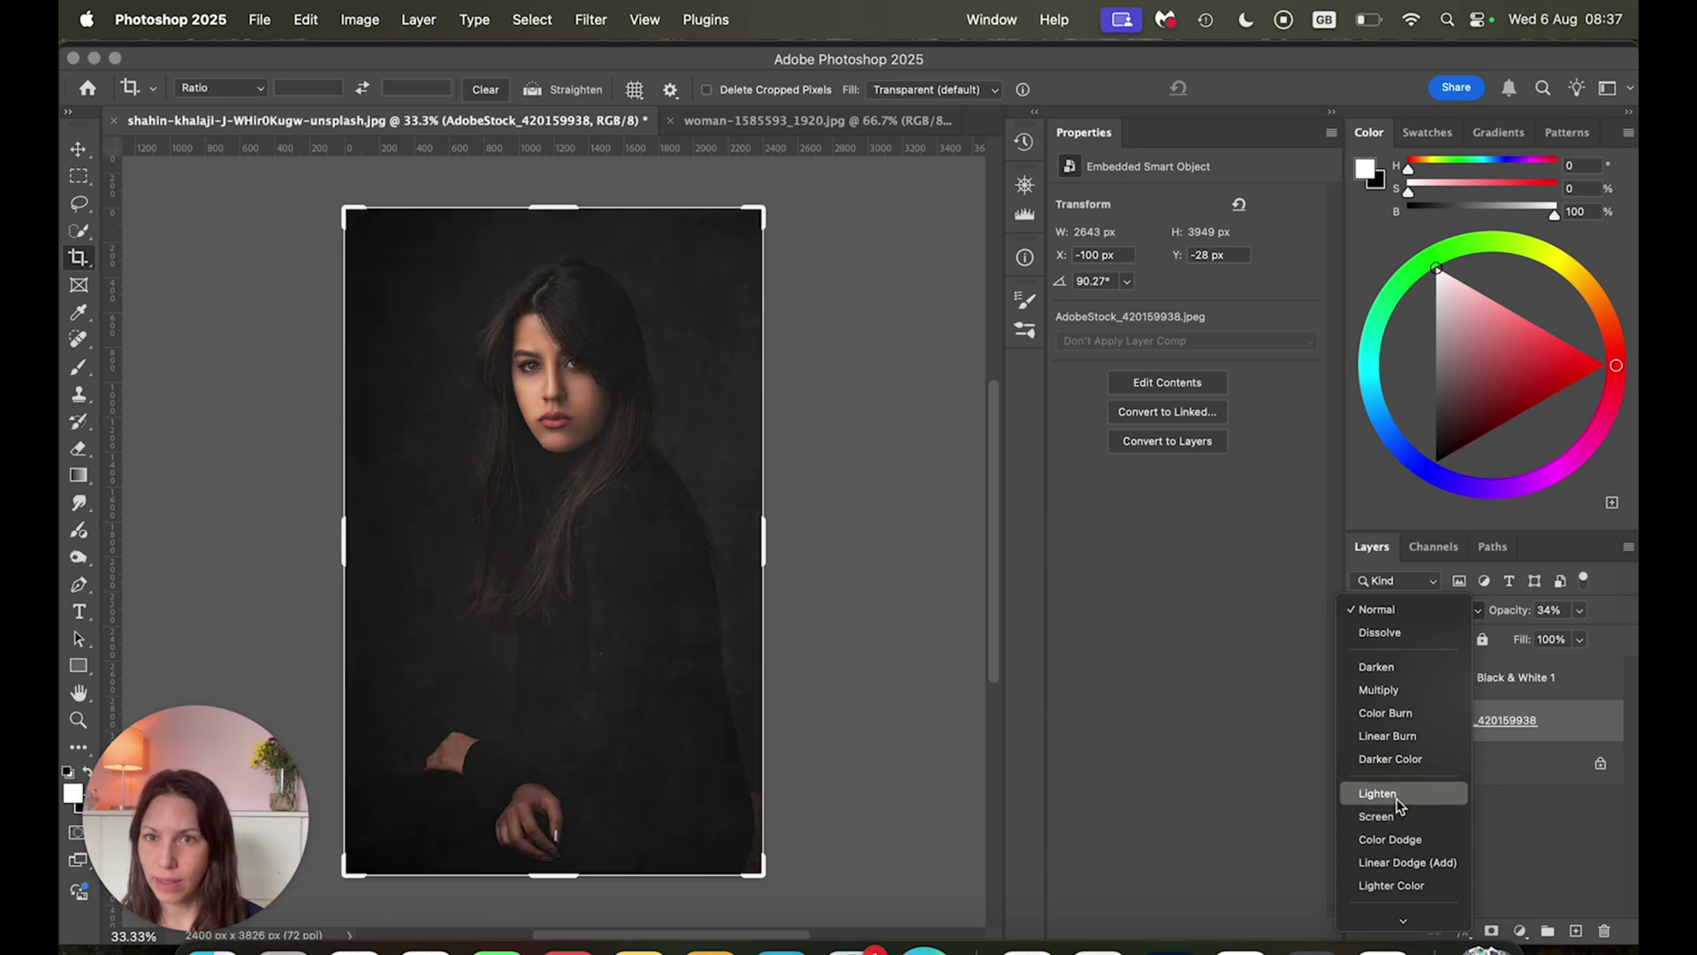
Set the texture layer's blend mode to Lighten.
{"action": "left_click", "coordinate": [1396, 793]}
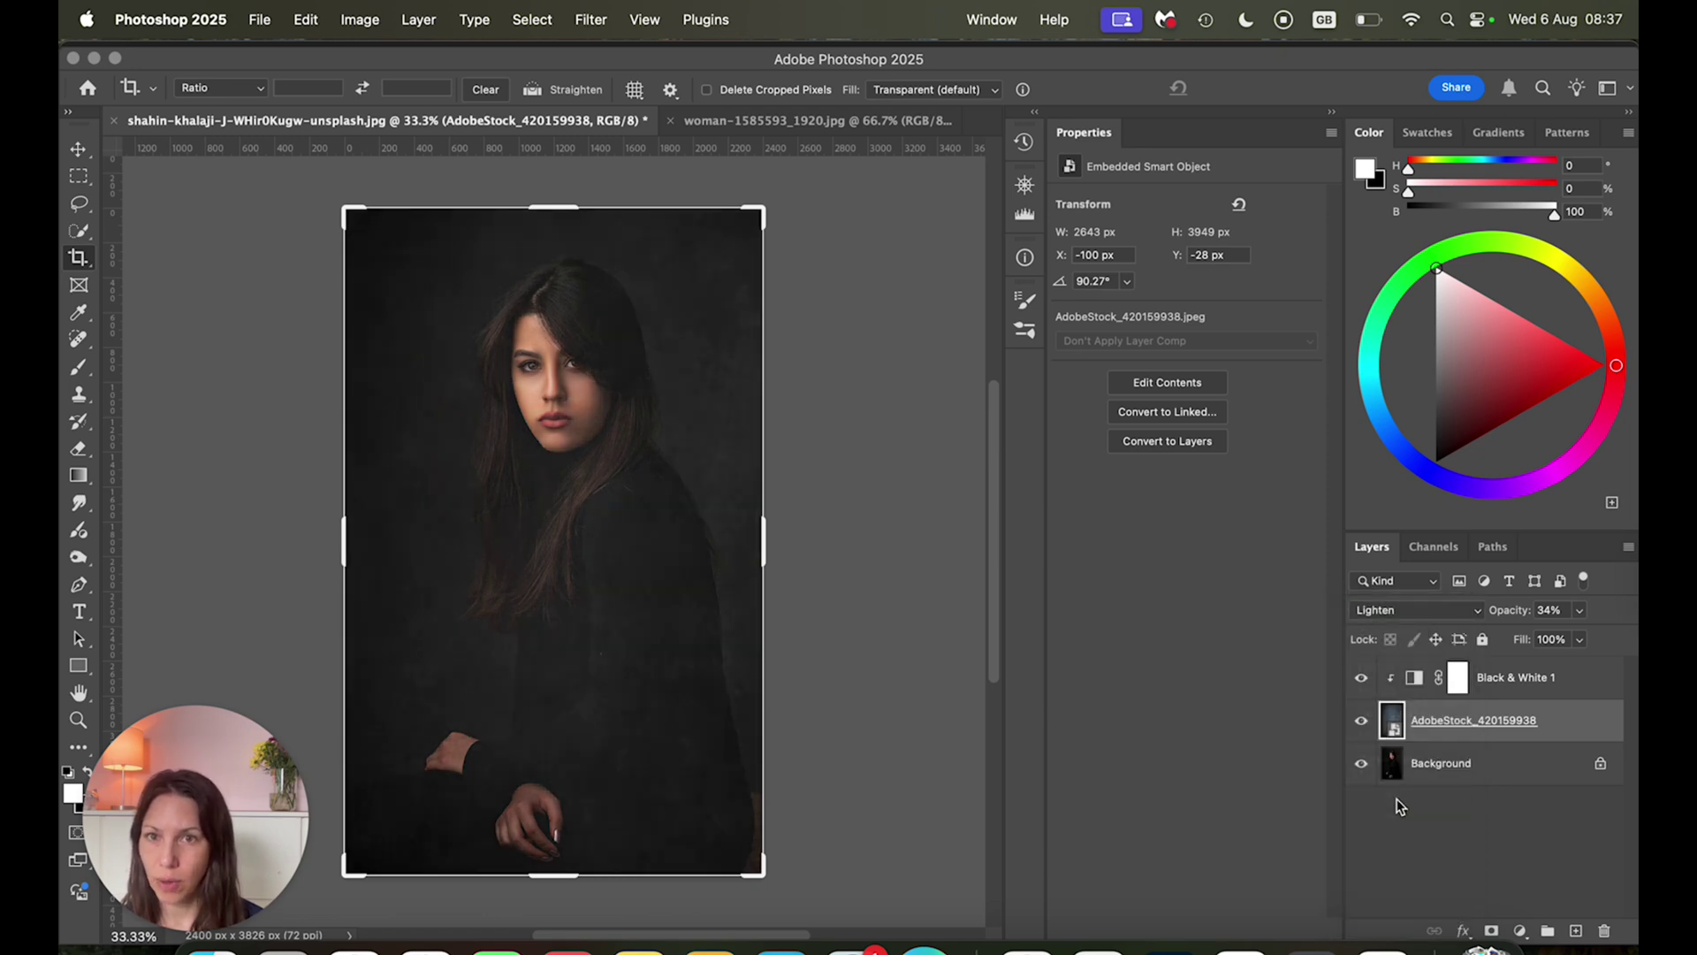
Add a layer mask to the texture and set a 1300 px, 0% hardness brush at 25% opacity.
{"action": "left_click", "coordinate": [1492, 932]}
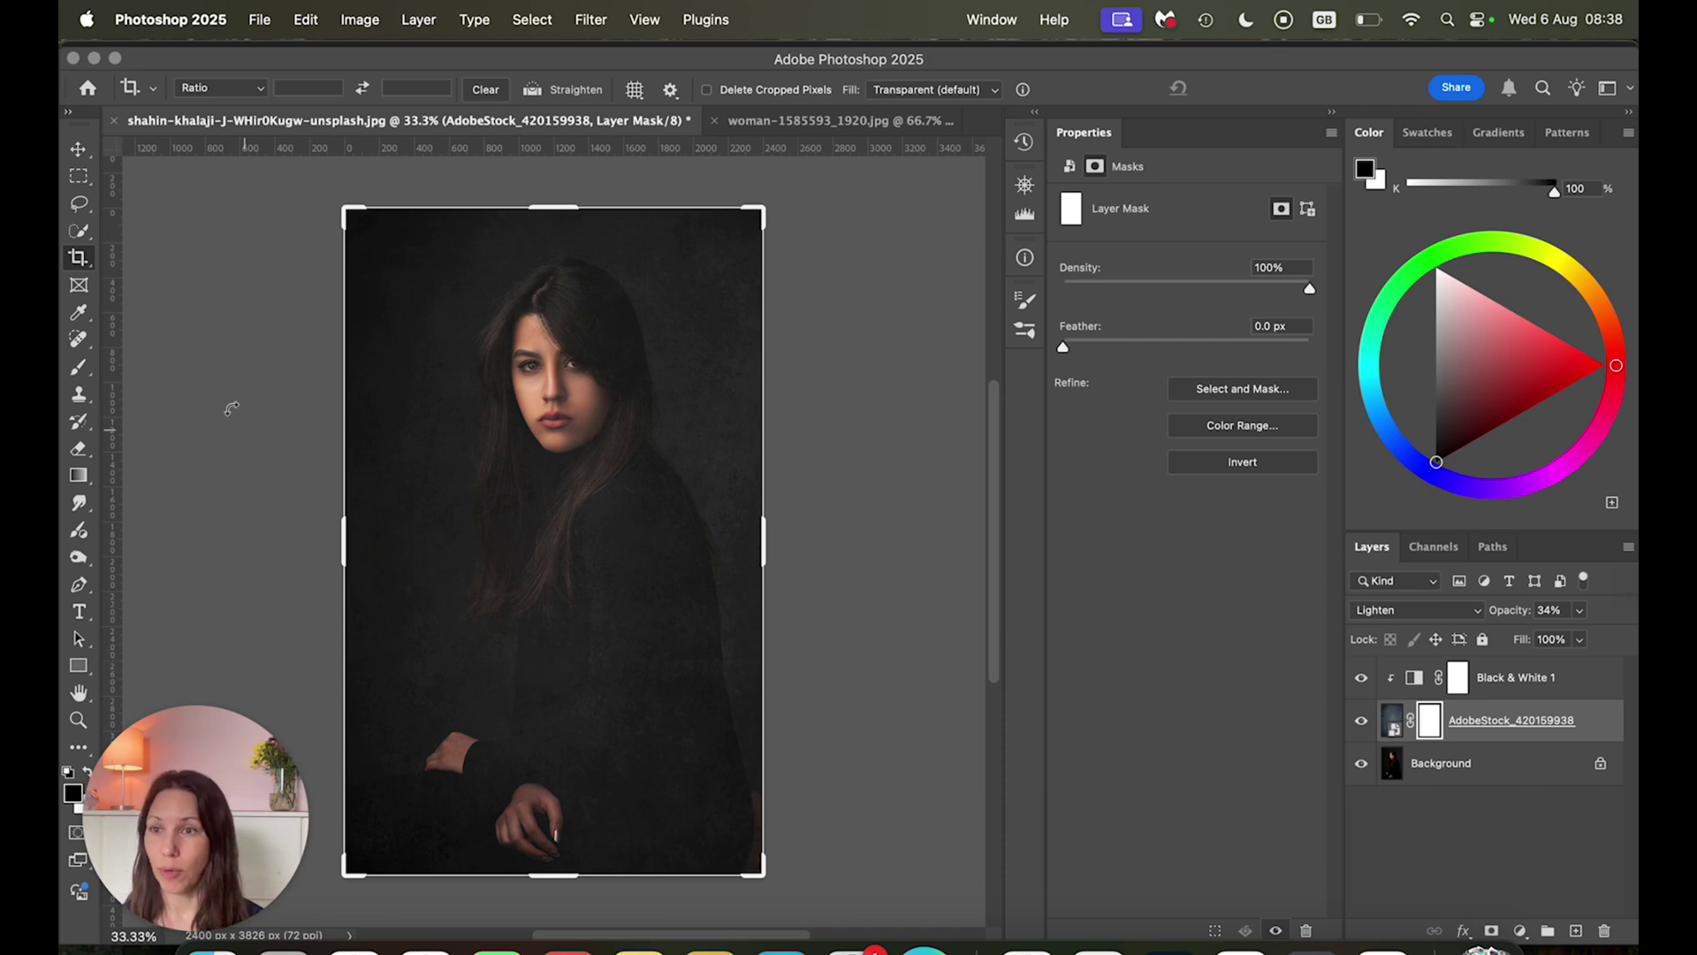
{"action": "left_click", "coordinate": [81, 374]}
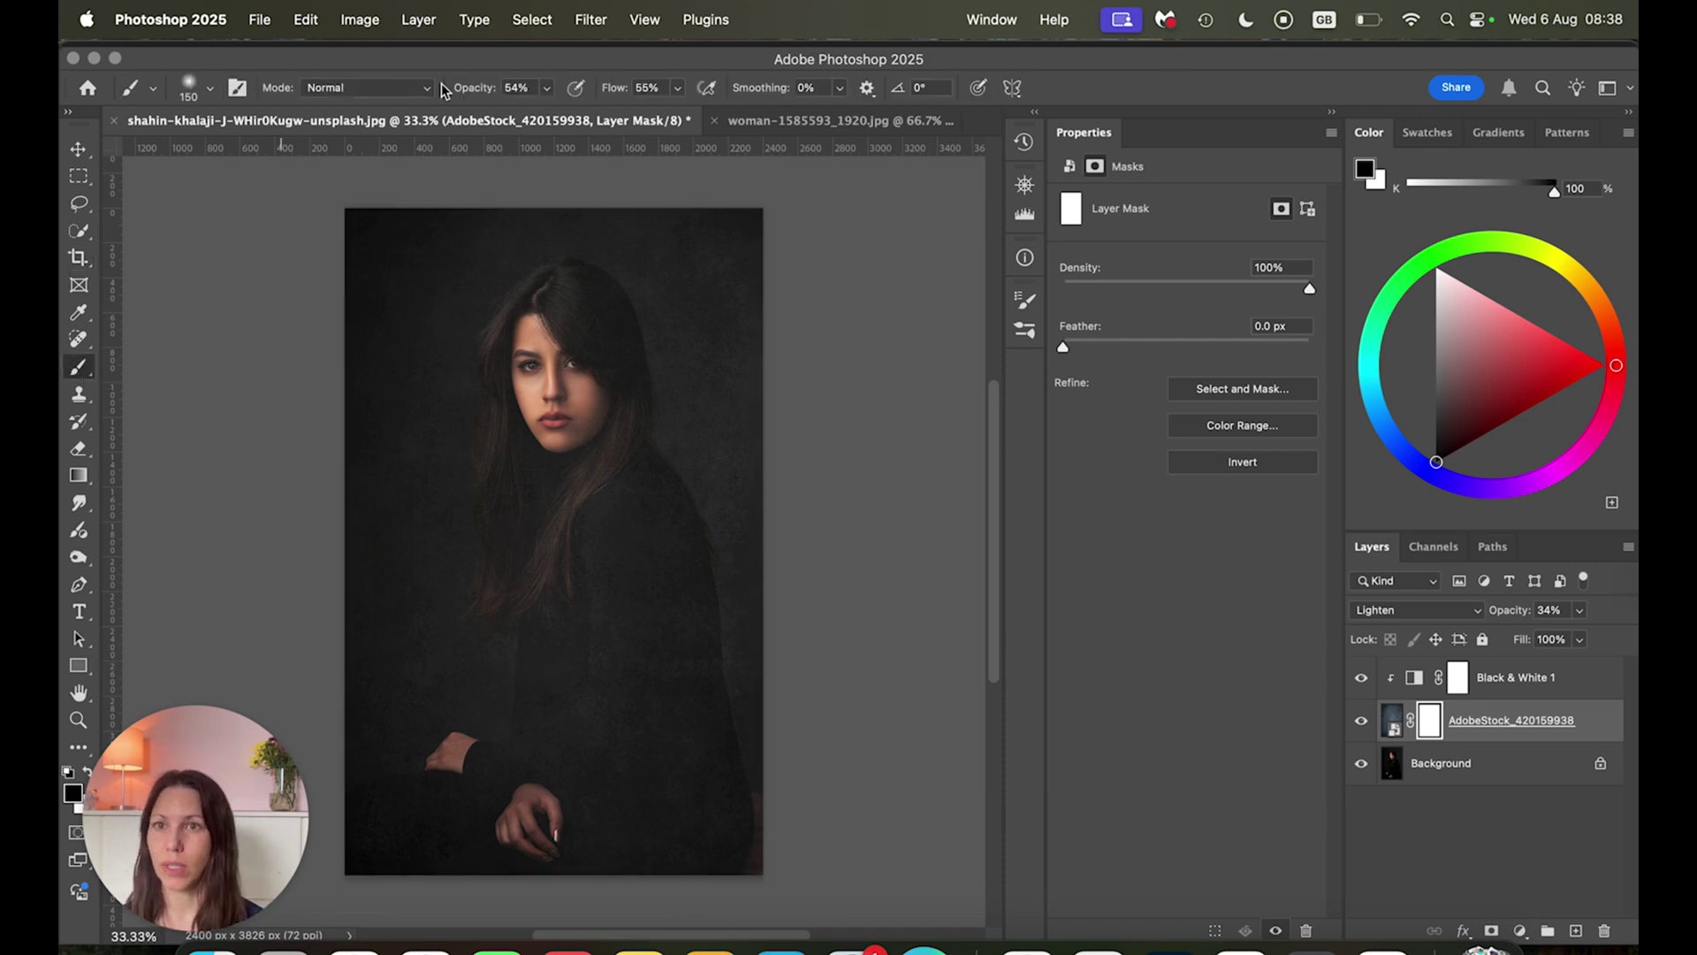
{"action": "left_click", "coordinate": [211, 88]}
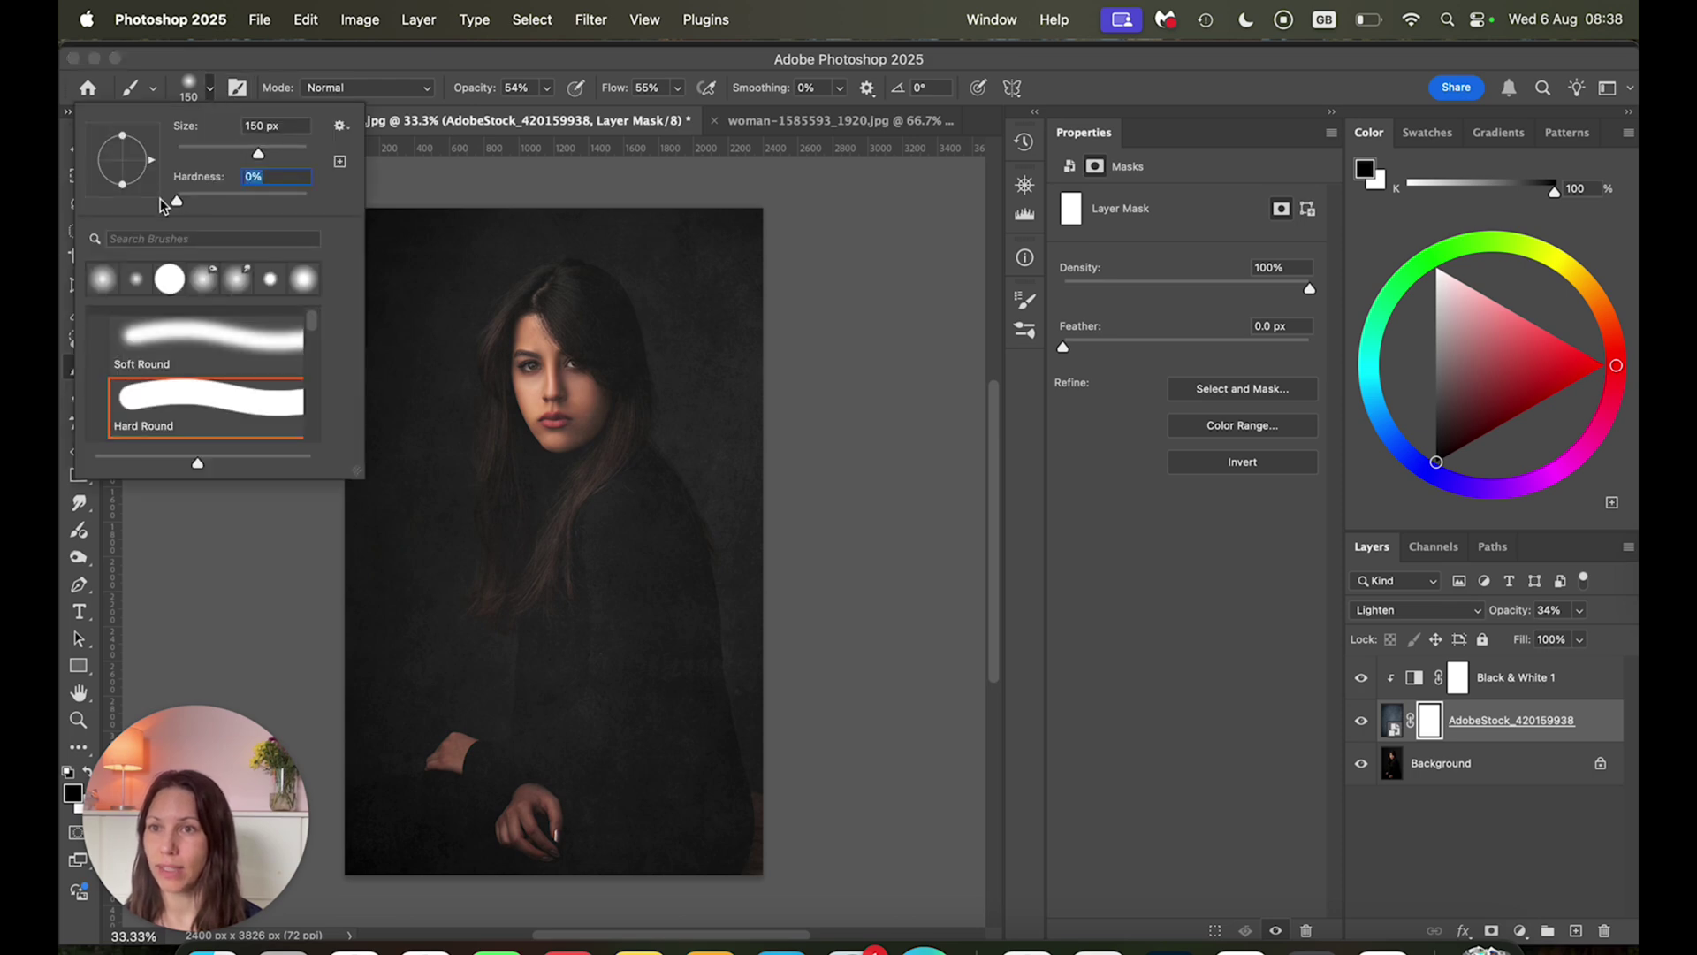
{"action": "left_click_drag", "start_coordinate": [258, 155], "coordinate": [297, 156]}
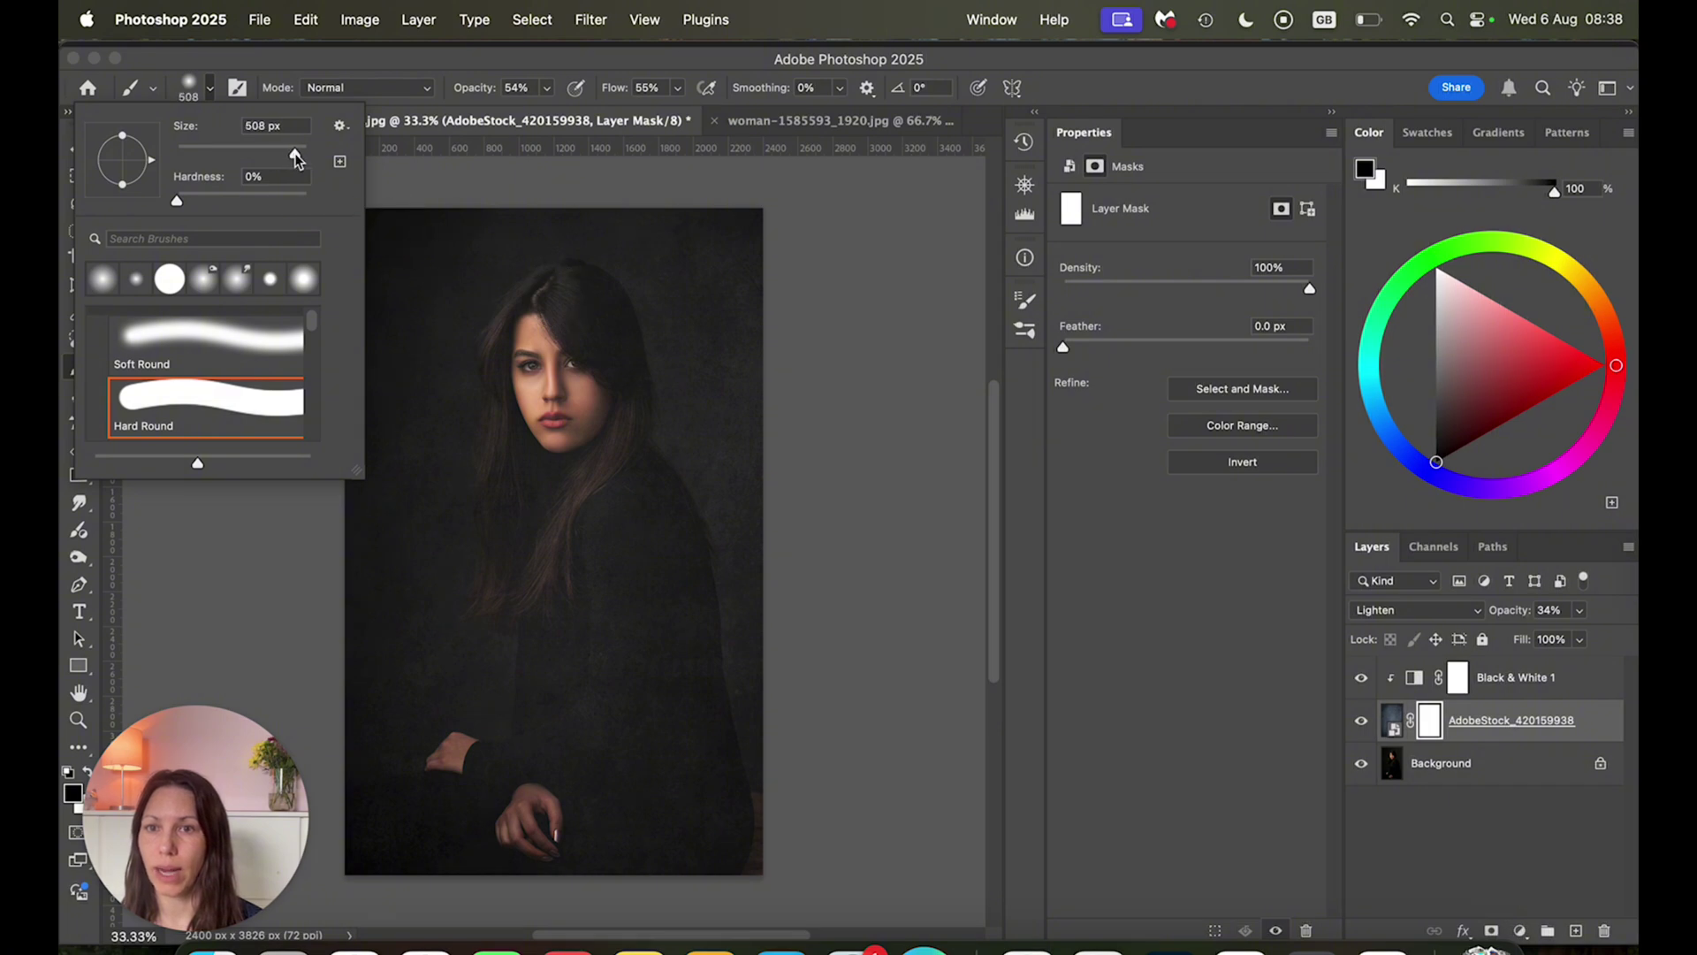
{"action": "type", "text": "1300"}
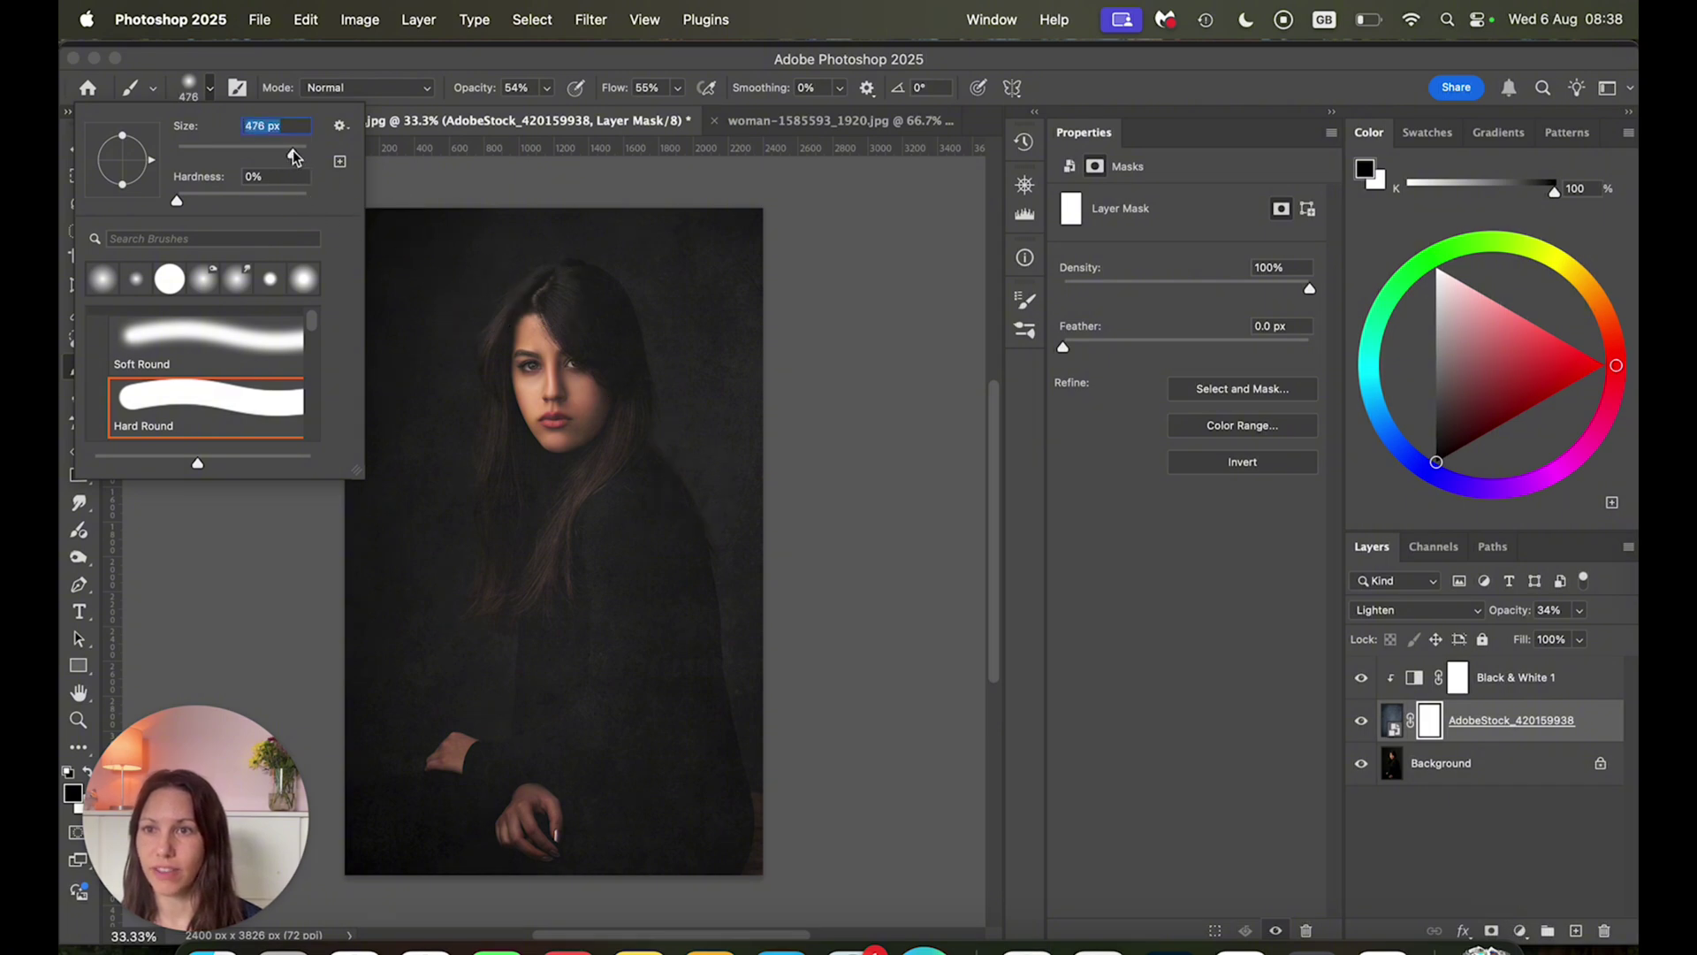
{"action": "key", "text": "Return"}
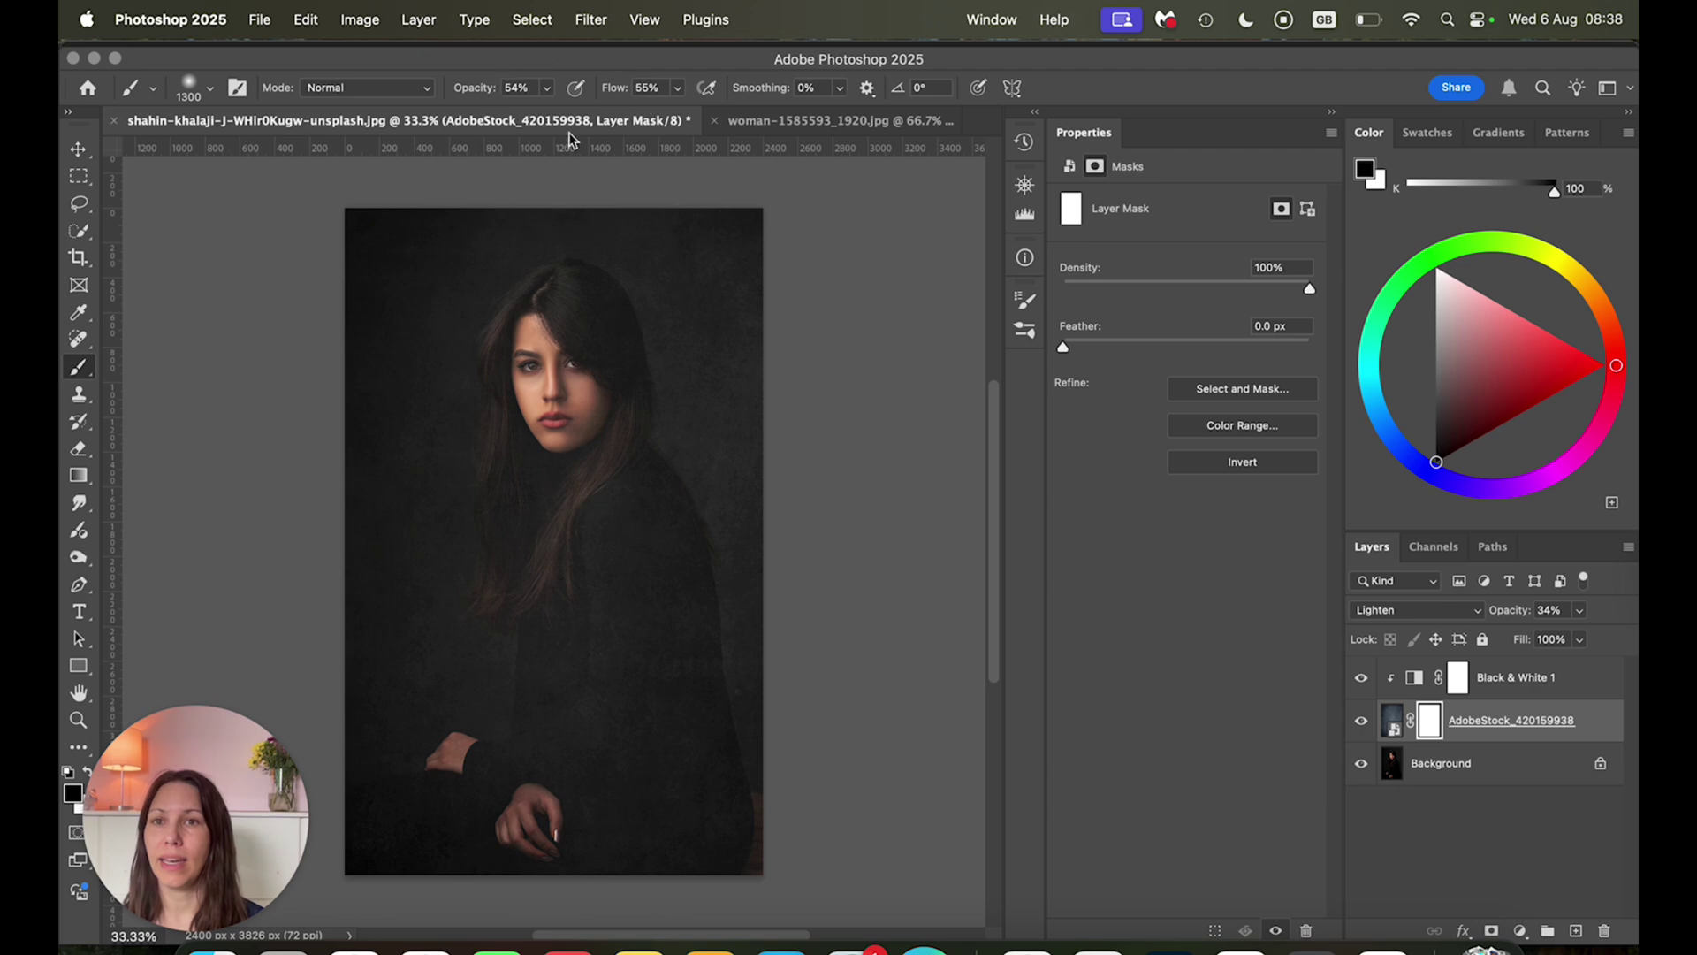
{"action": "left_click", "coordinate": [546, 87]}
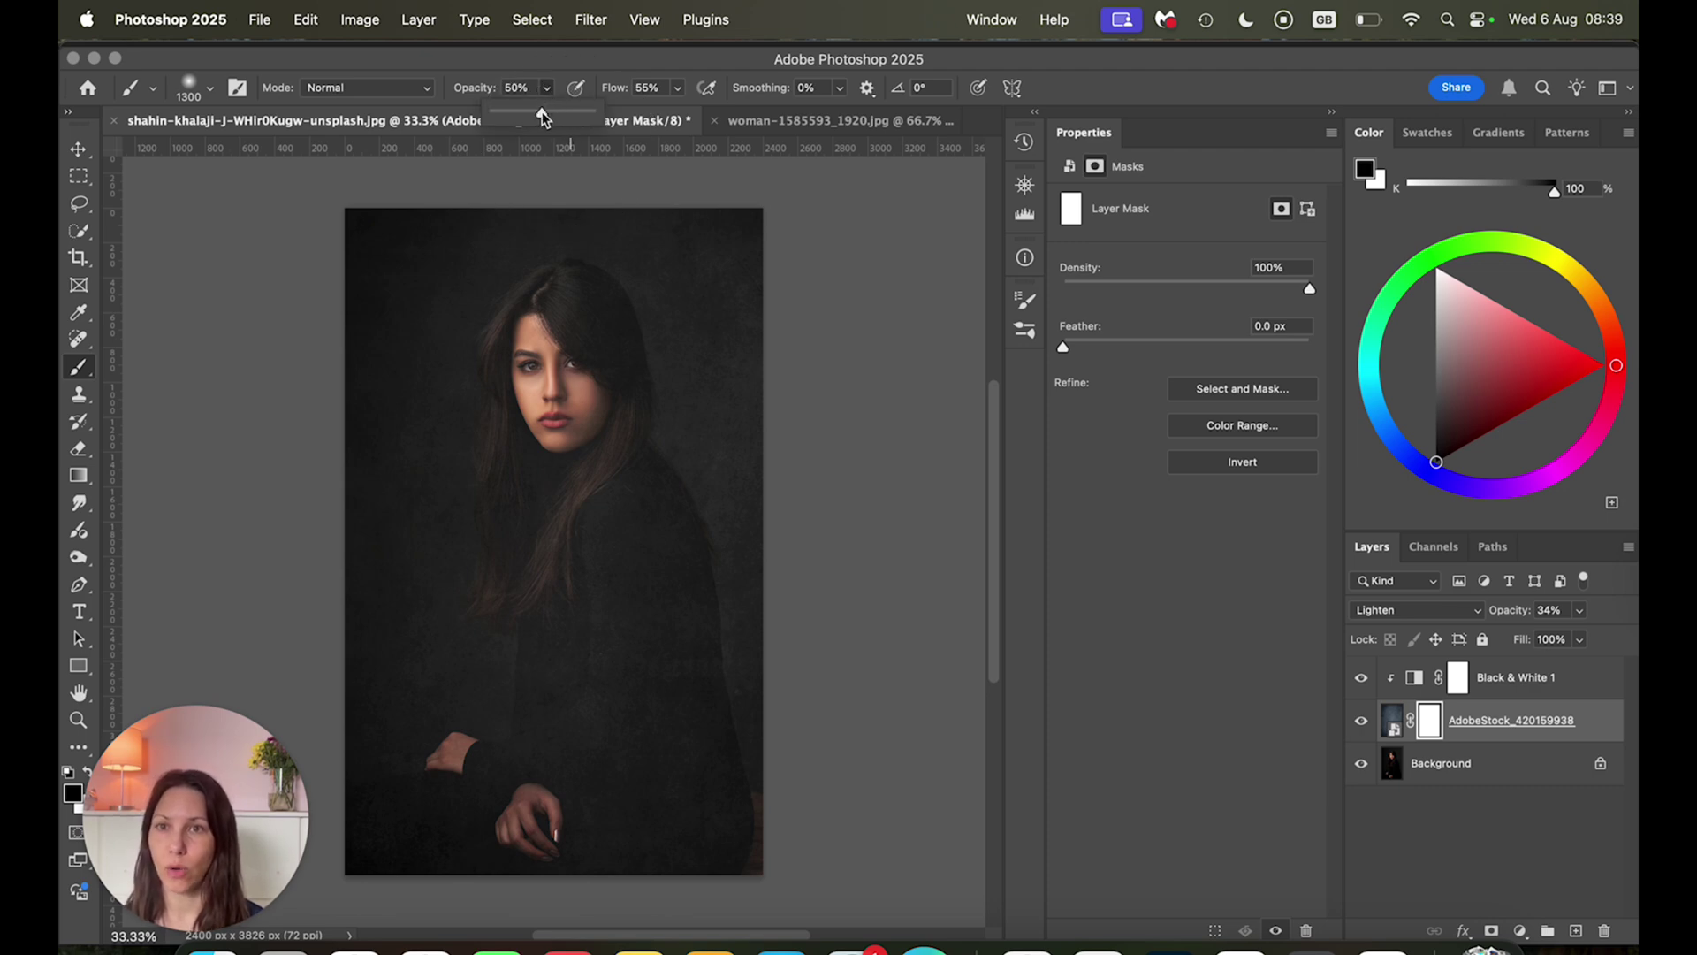
{"action": "left_click", "coordinate": [875, 286]}
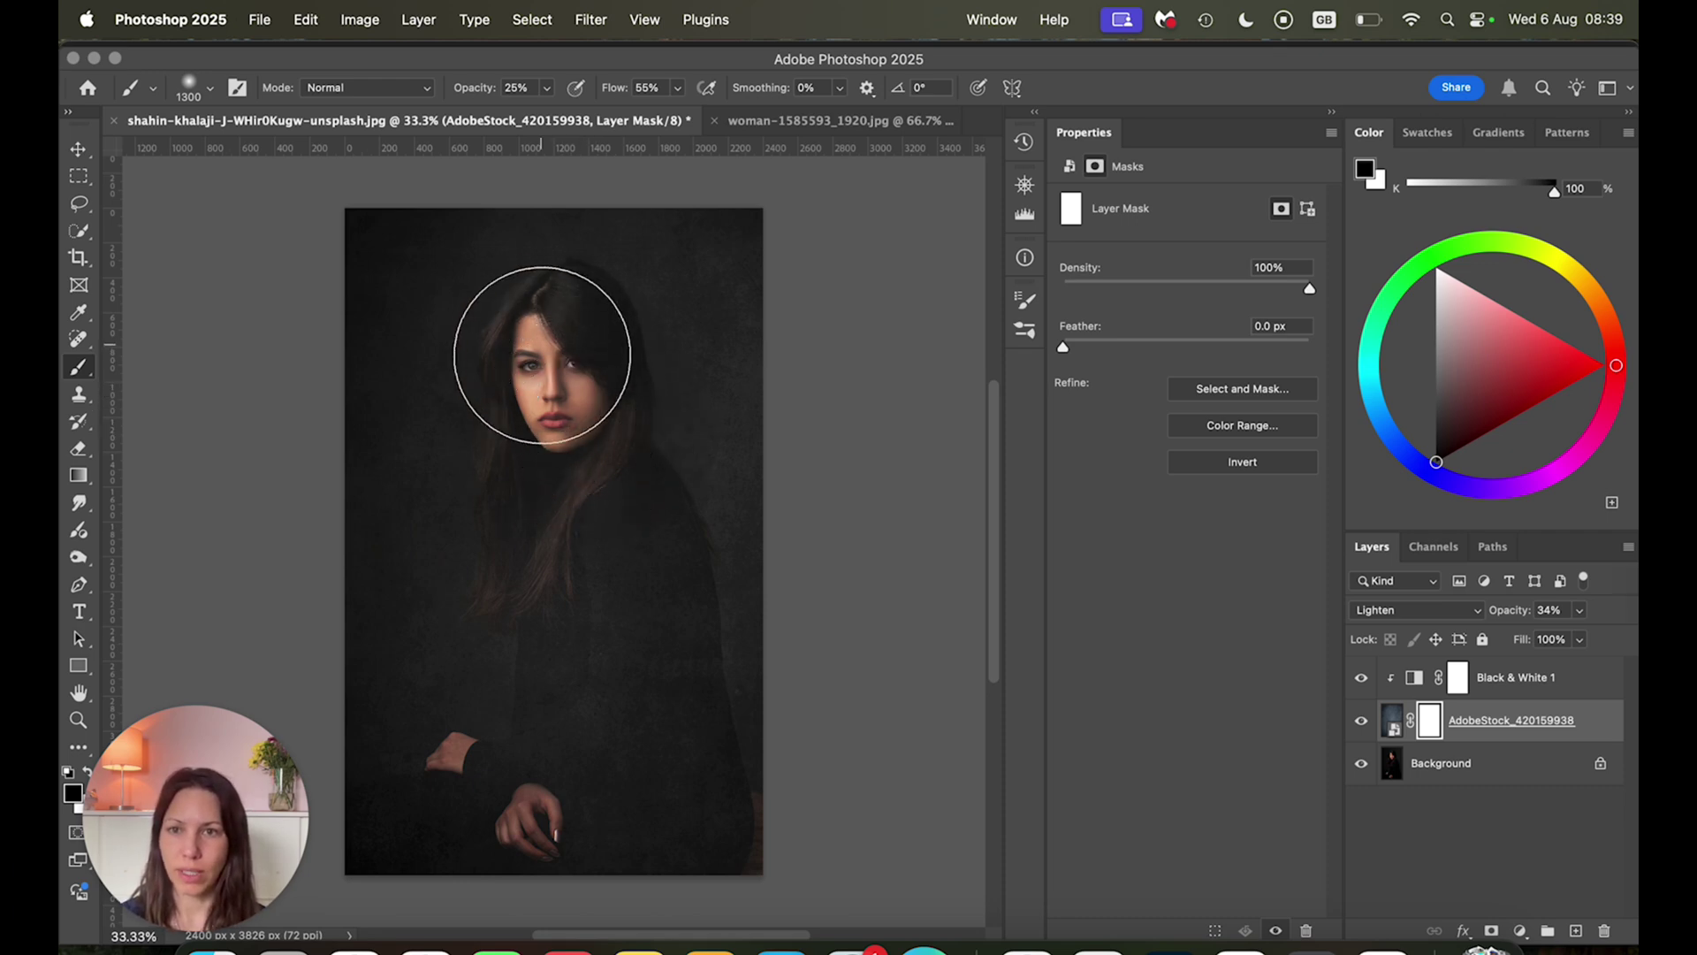
Paint black on the mask over the woman's face and torso, then swap the colour to white.
{"action": "left_click_drag", "start_coordinate": [542, 354], "coordinate": [557, 474]}
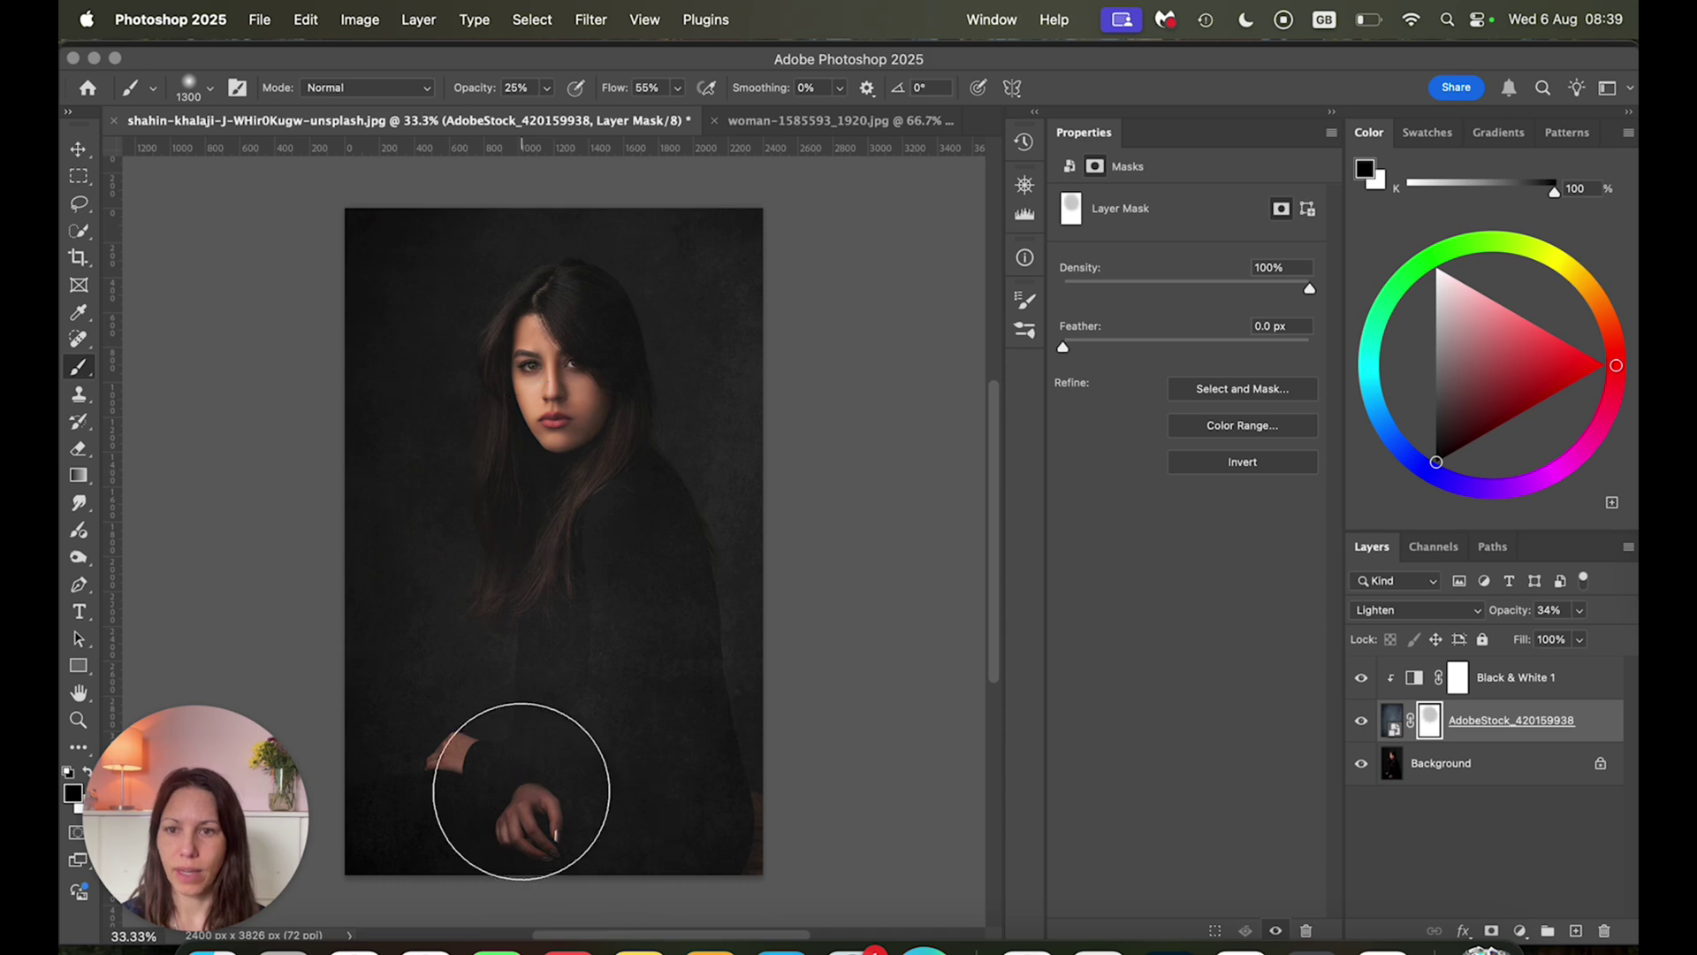
{"action": "mouse_move", "coordinate": [531, 803]}
{"action": "left_mouse_down"}
{"action": "mouse_move", "coordinate": [564, 810]}
{"action": "mouse_move", "coordinate": [618, 675]}
{"action": "left_mouse_up"}
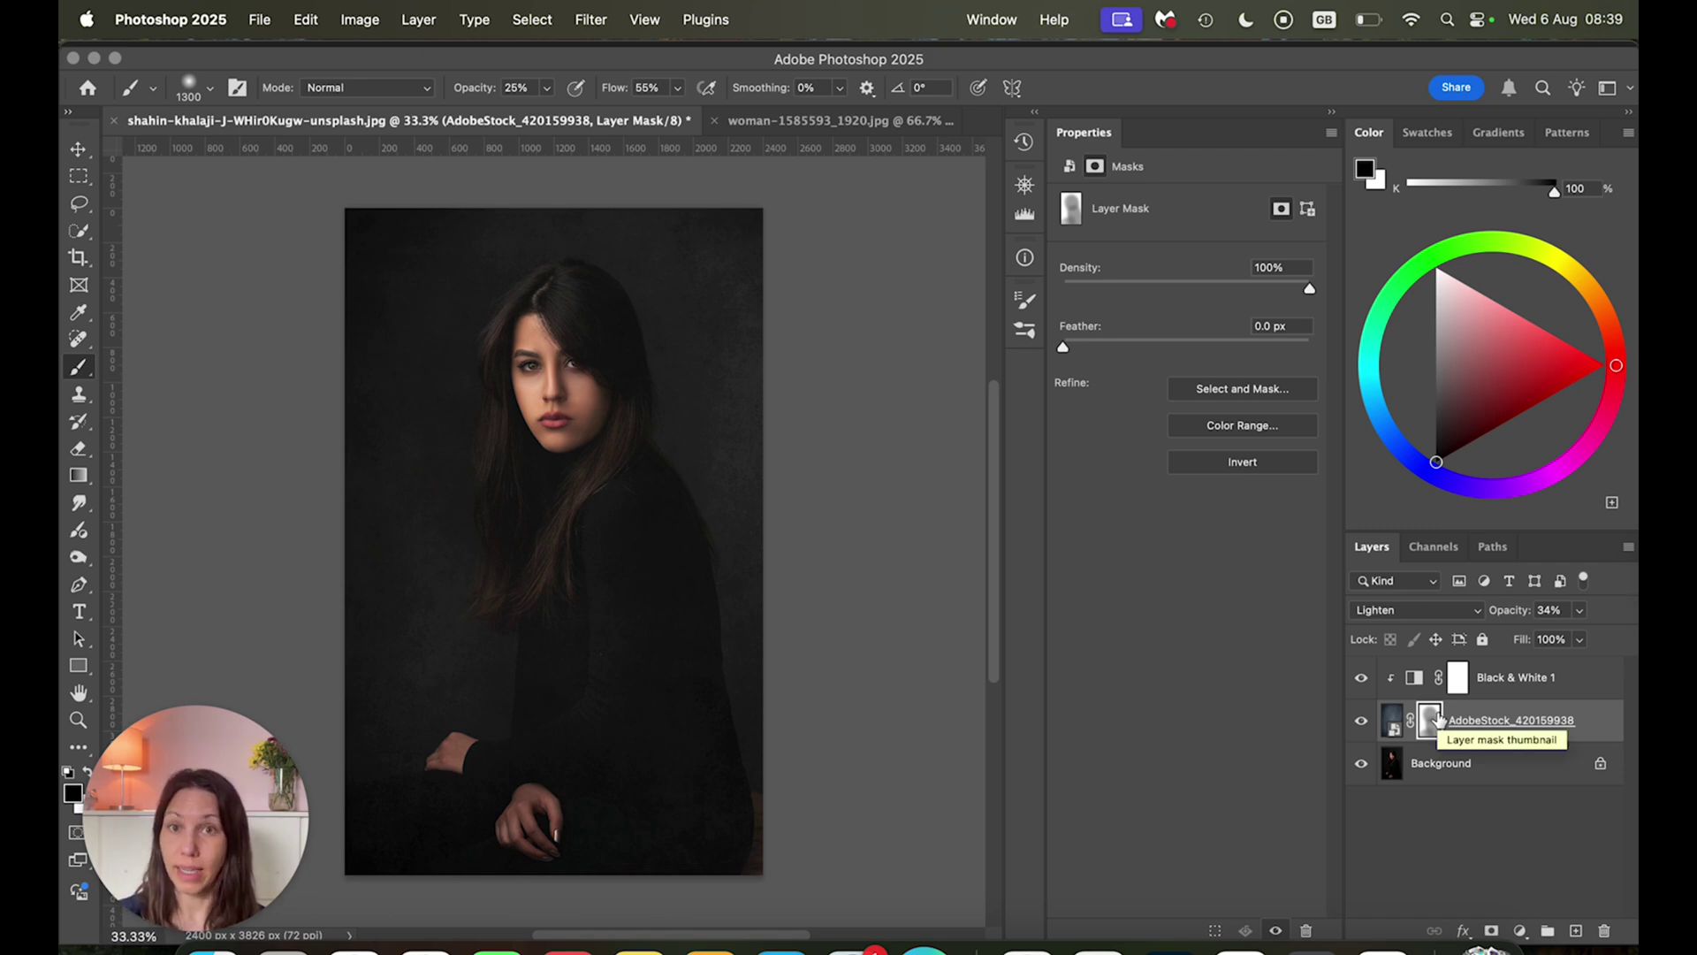
{"action": "key", "text": "x"}
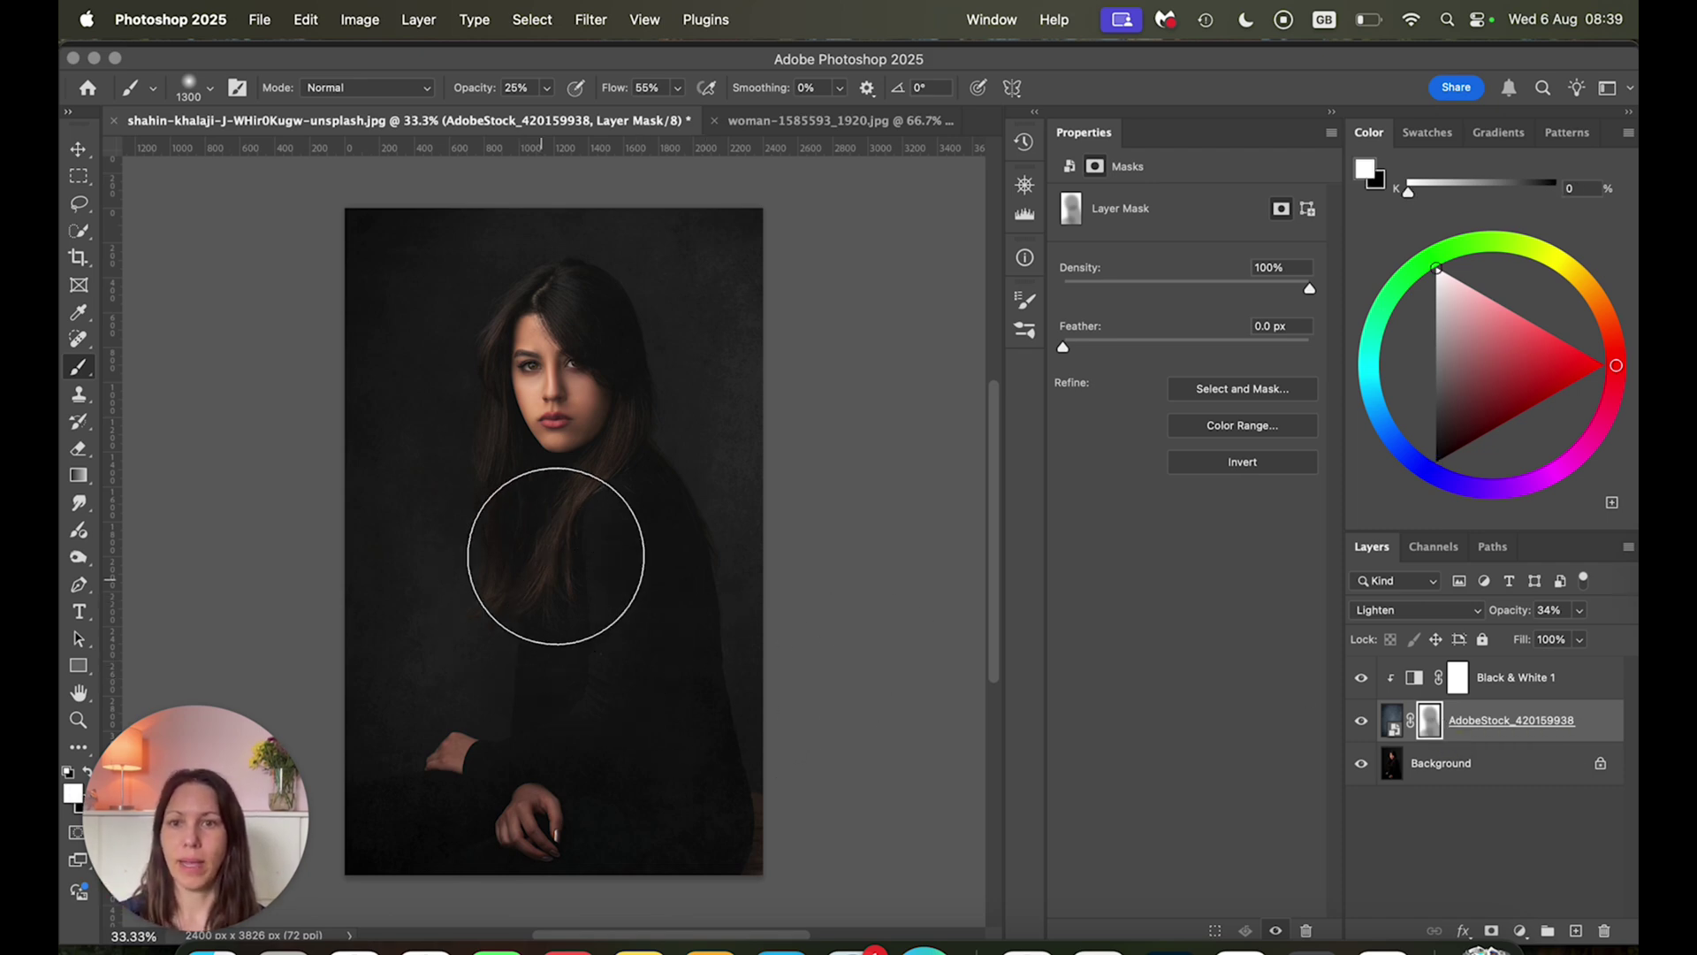
{"action": "key", "text": "super+2"}
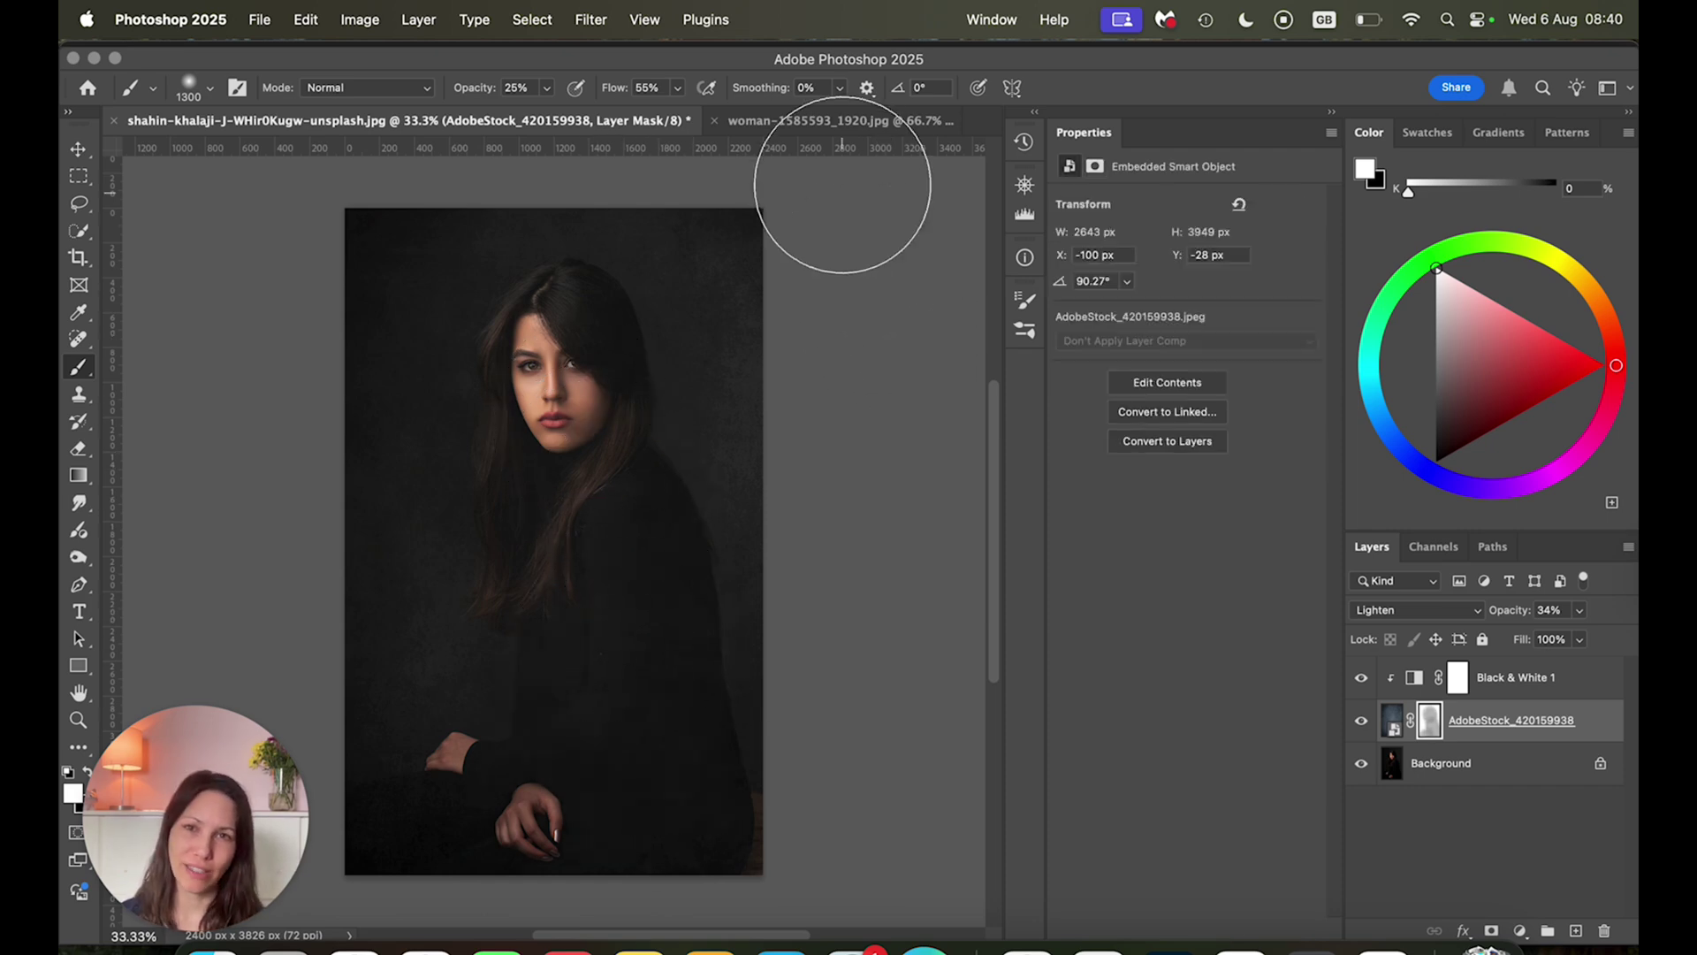
{"action": "left_click", "coordinate": [827, 124]}
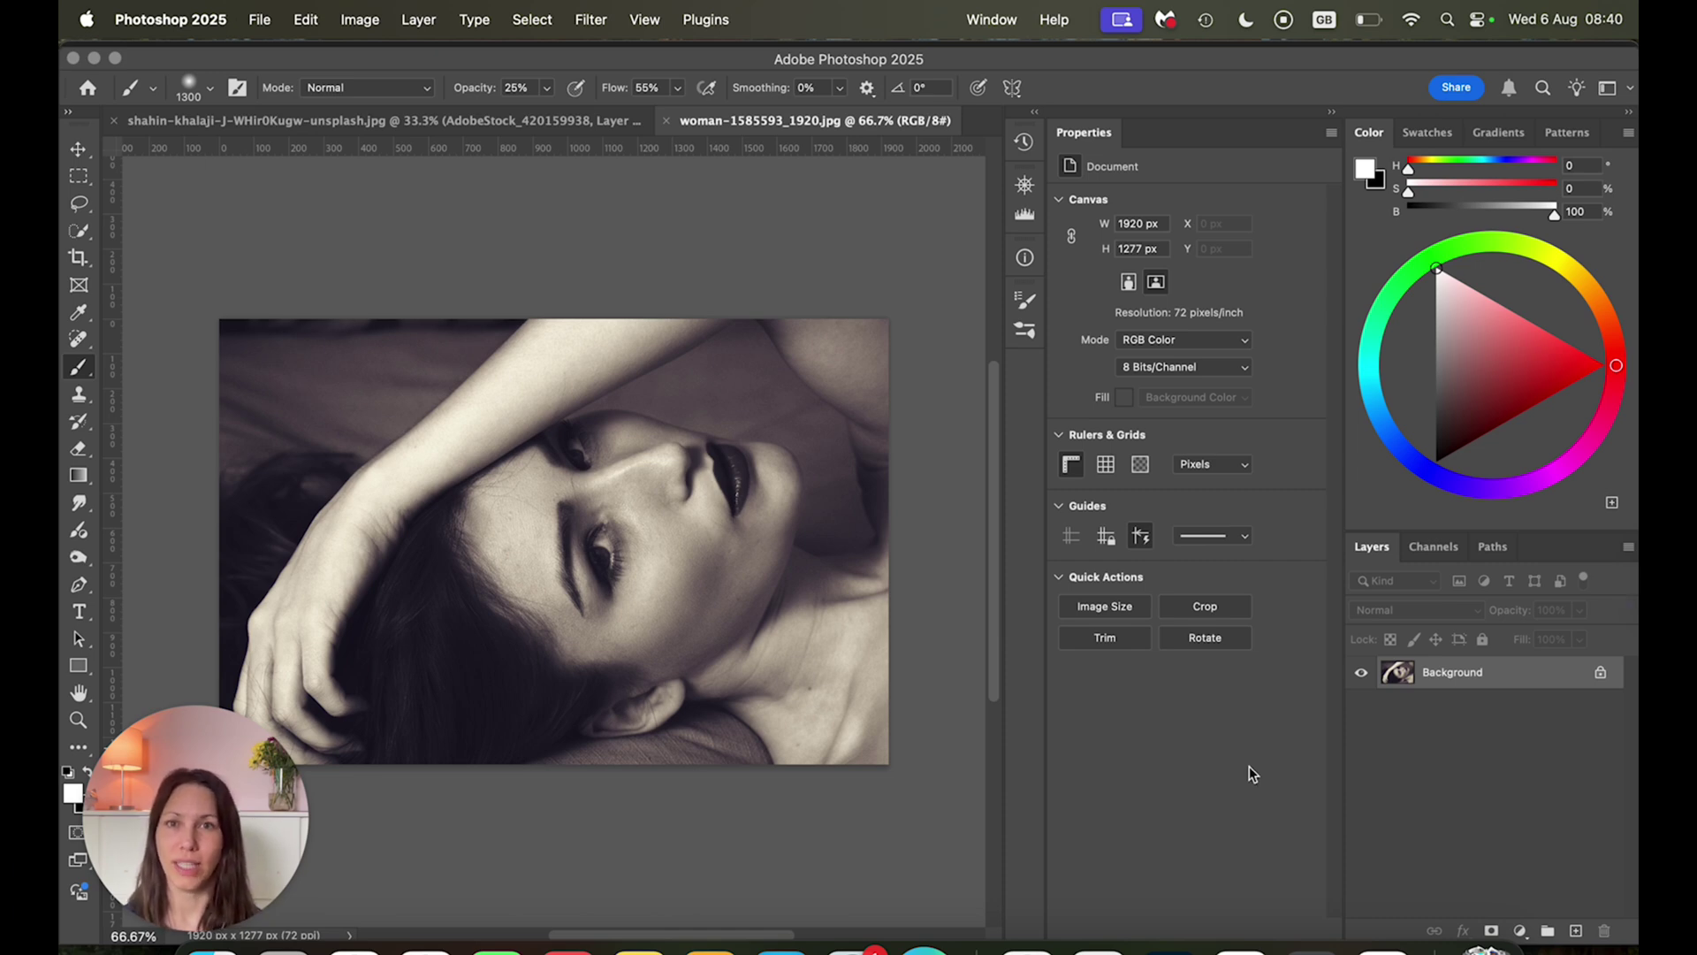
{"action": "left_click", "coordinate": [1576, 931]}
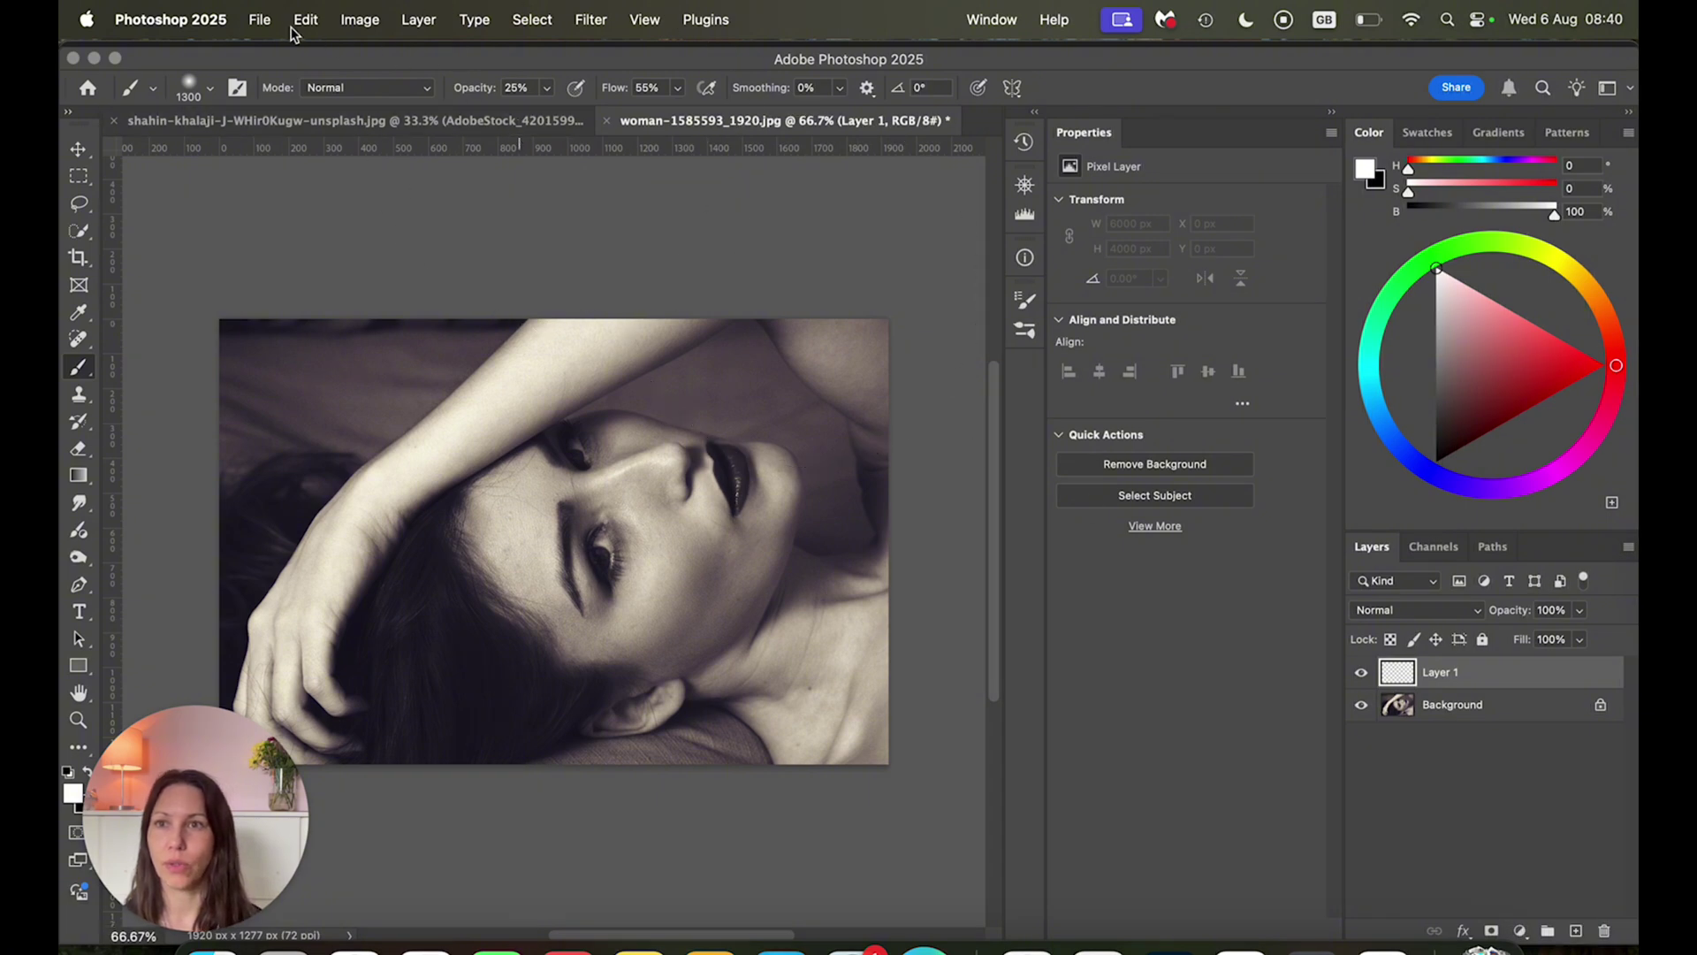
{"action": "left_click", "coordinate": [237, 21]}
{"action": "mouse_move", "coordinate": [259, 20]}
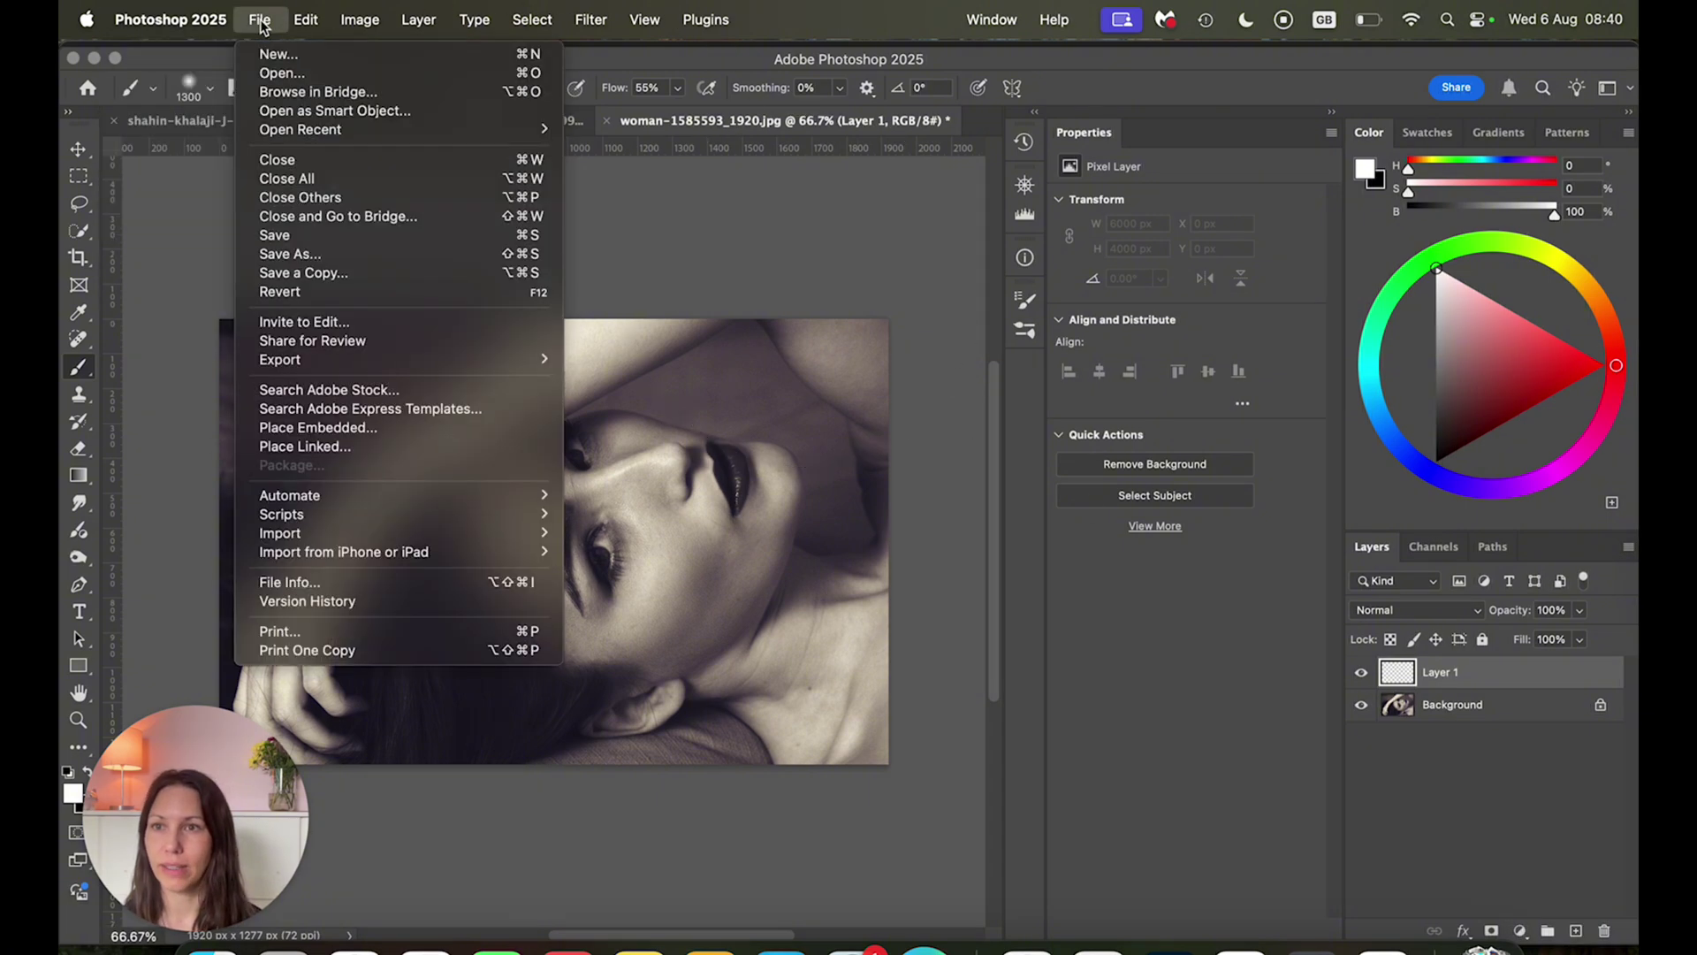
{"action": "left_click", "coordinate": [408, 424]}
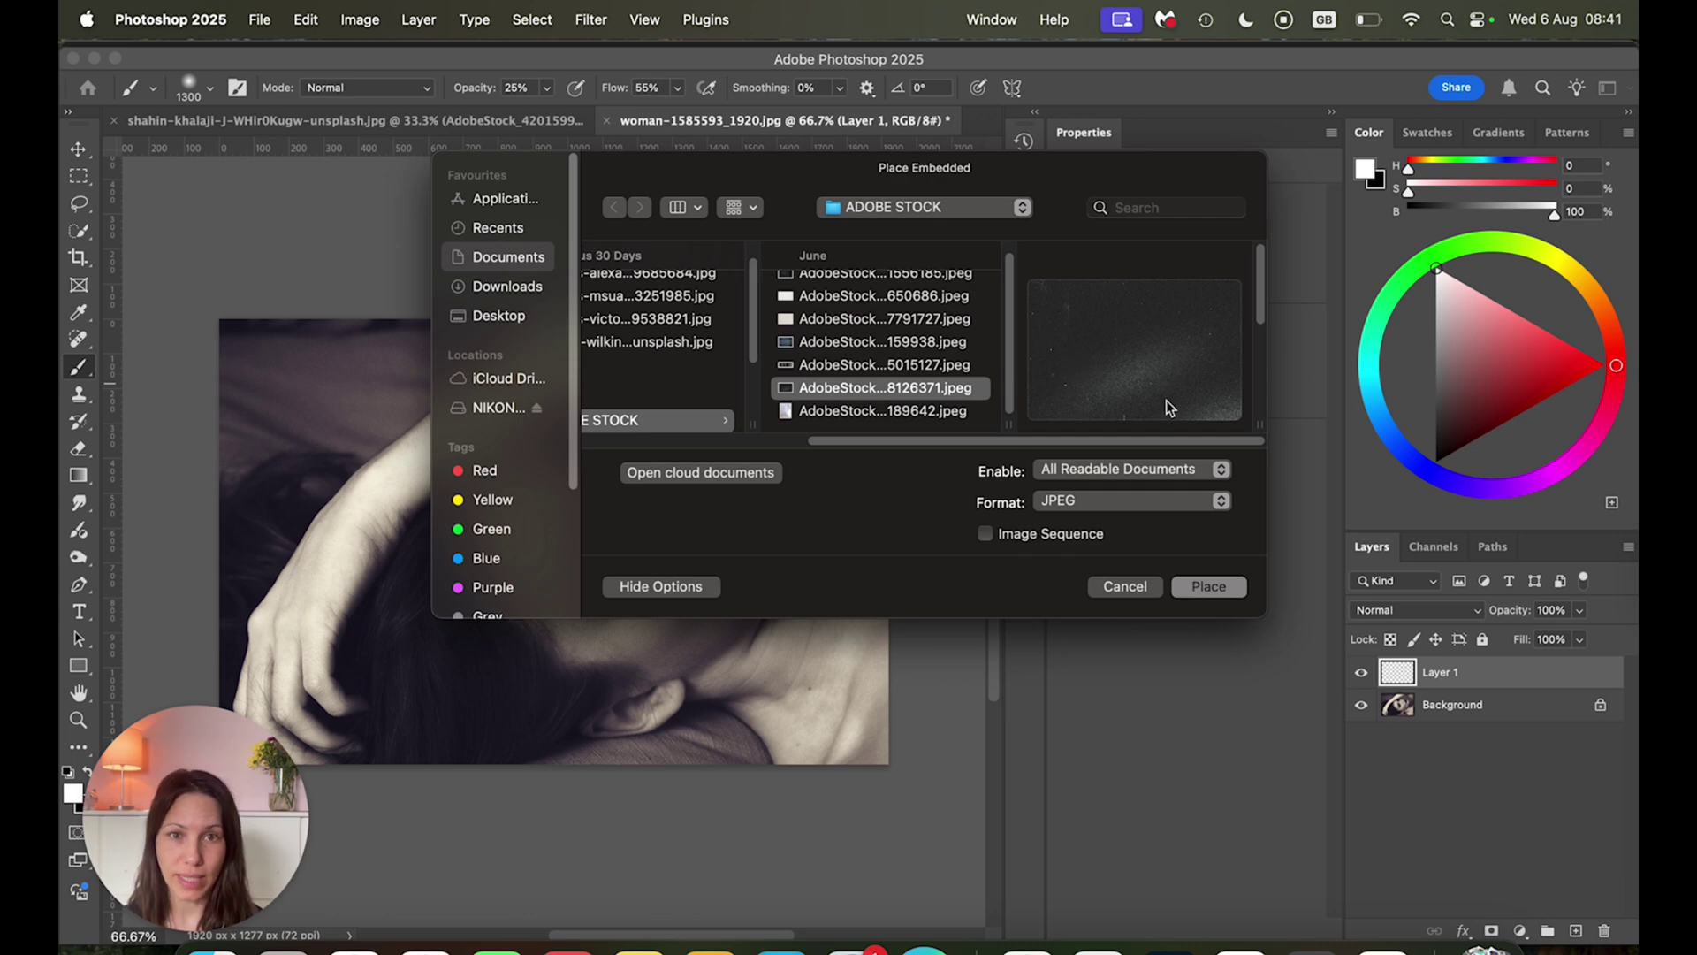
{"action": "left_click", "coordinate": [1209, 587]}
{"action": "left_click_drag", "start_coordinate": [748, 413], "coordinate": [894, 315]}
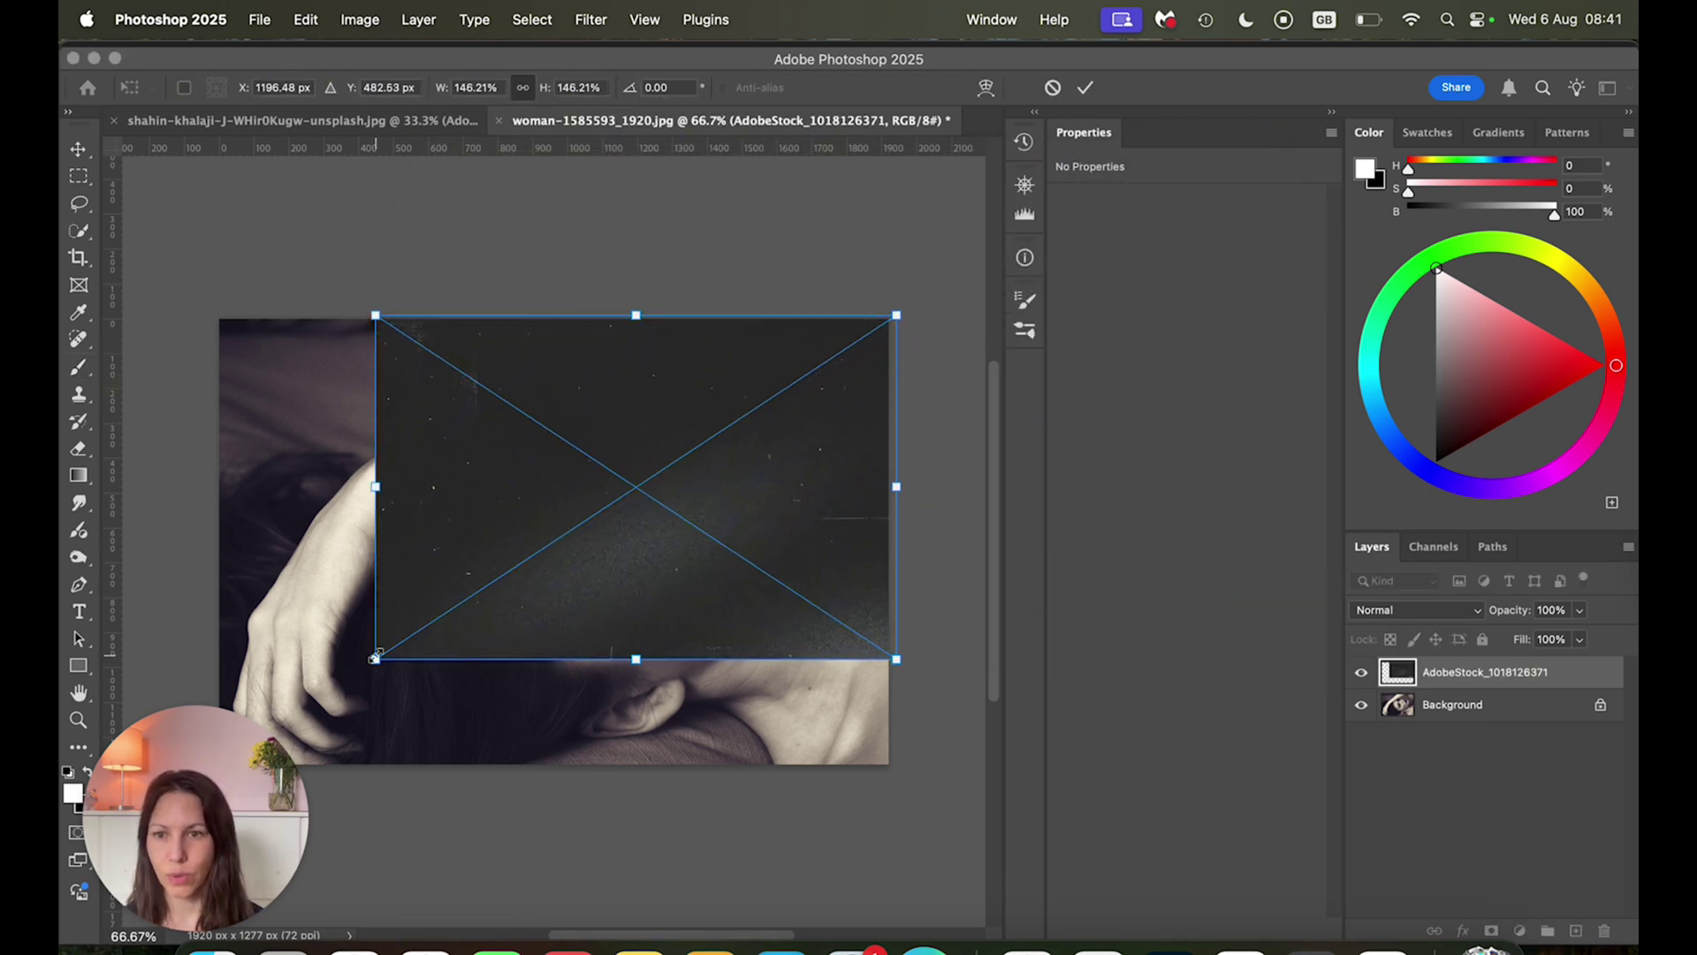
{"action": "left_click_drag", "start_coordinate": [375, 659], "coordinate": [213, 766]}
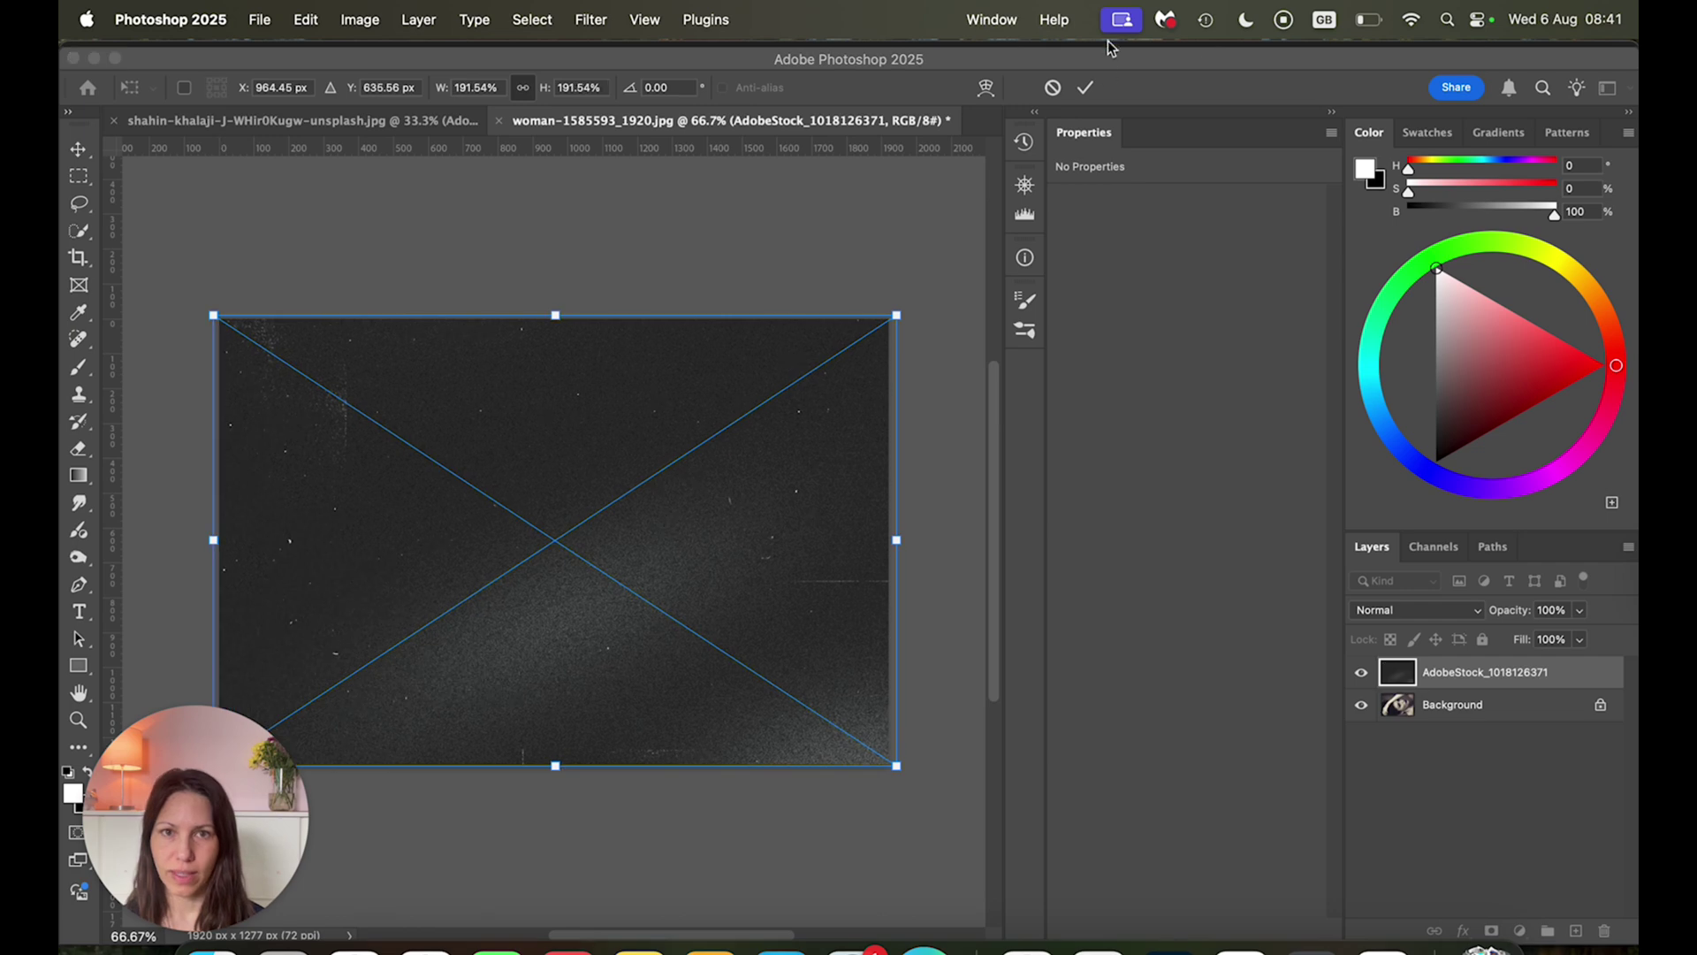
{"action": "left_click", "coordinate": [1086, 87]}
Hide and re-show the grain texture layer to compare, then bring up its blend mode list.
{"action": "left_click", "coordinate": [1361, 674]}
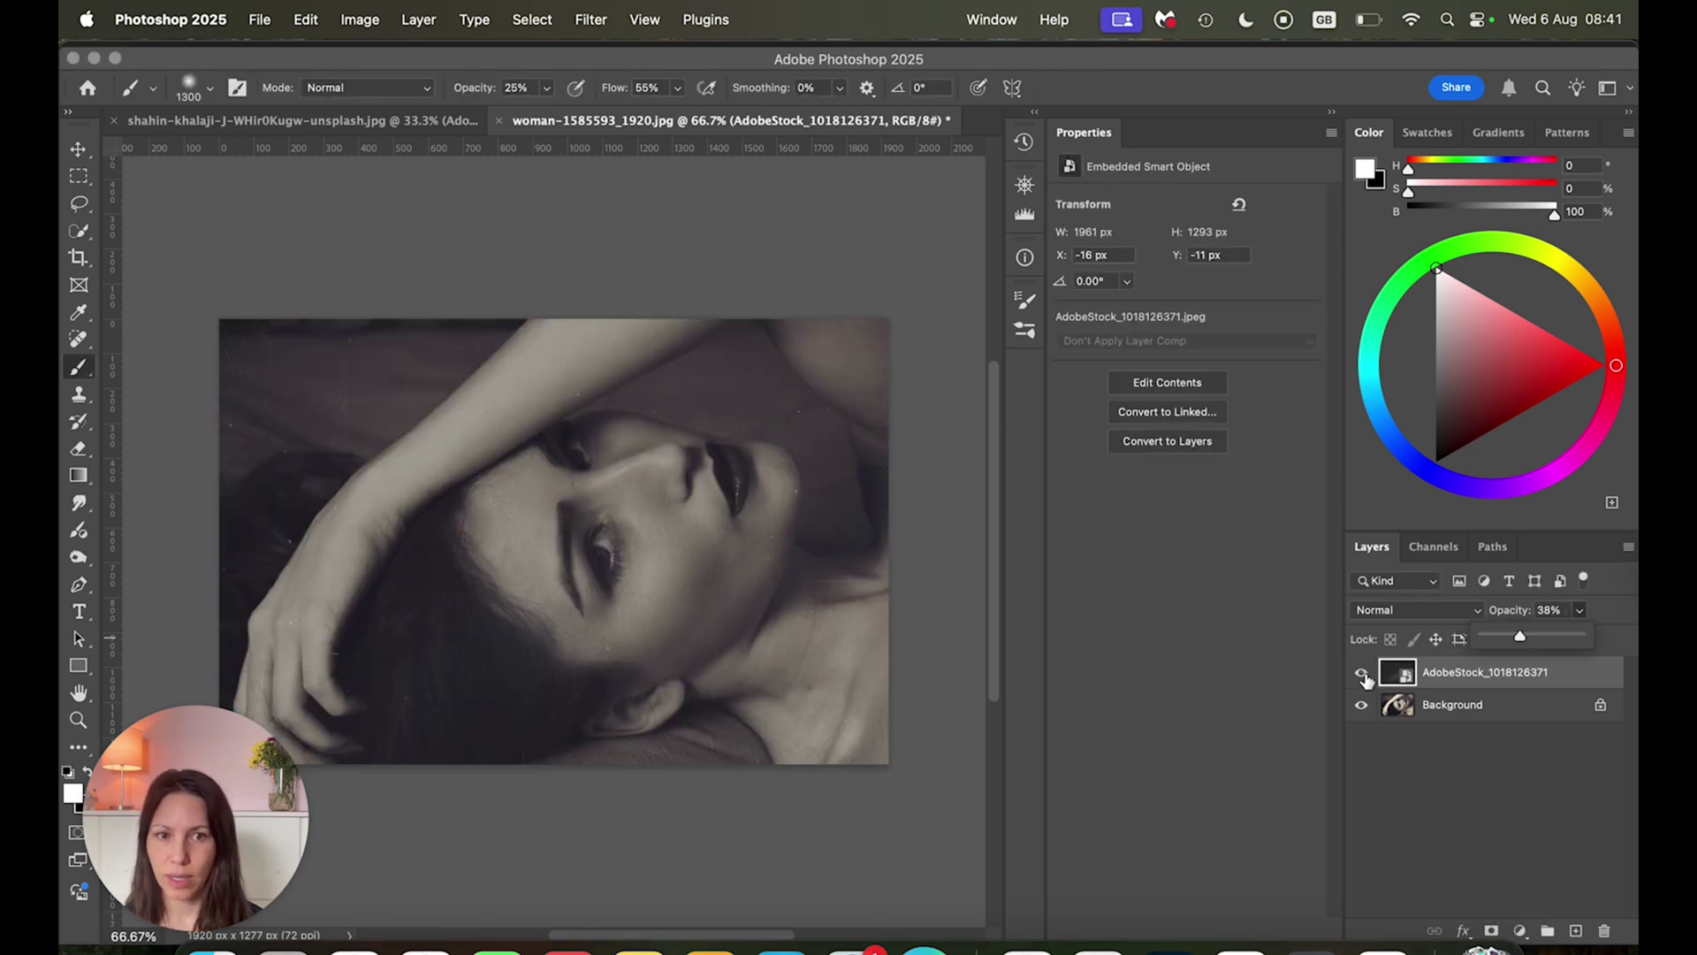
{"action": "left_click", "coordinate": [1361, 674]}
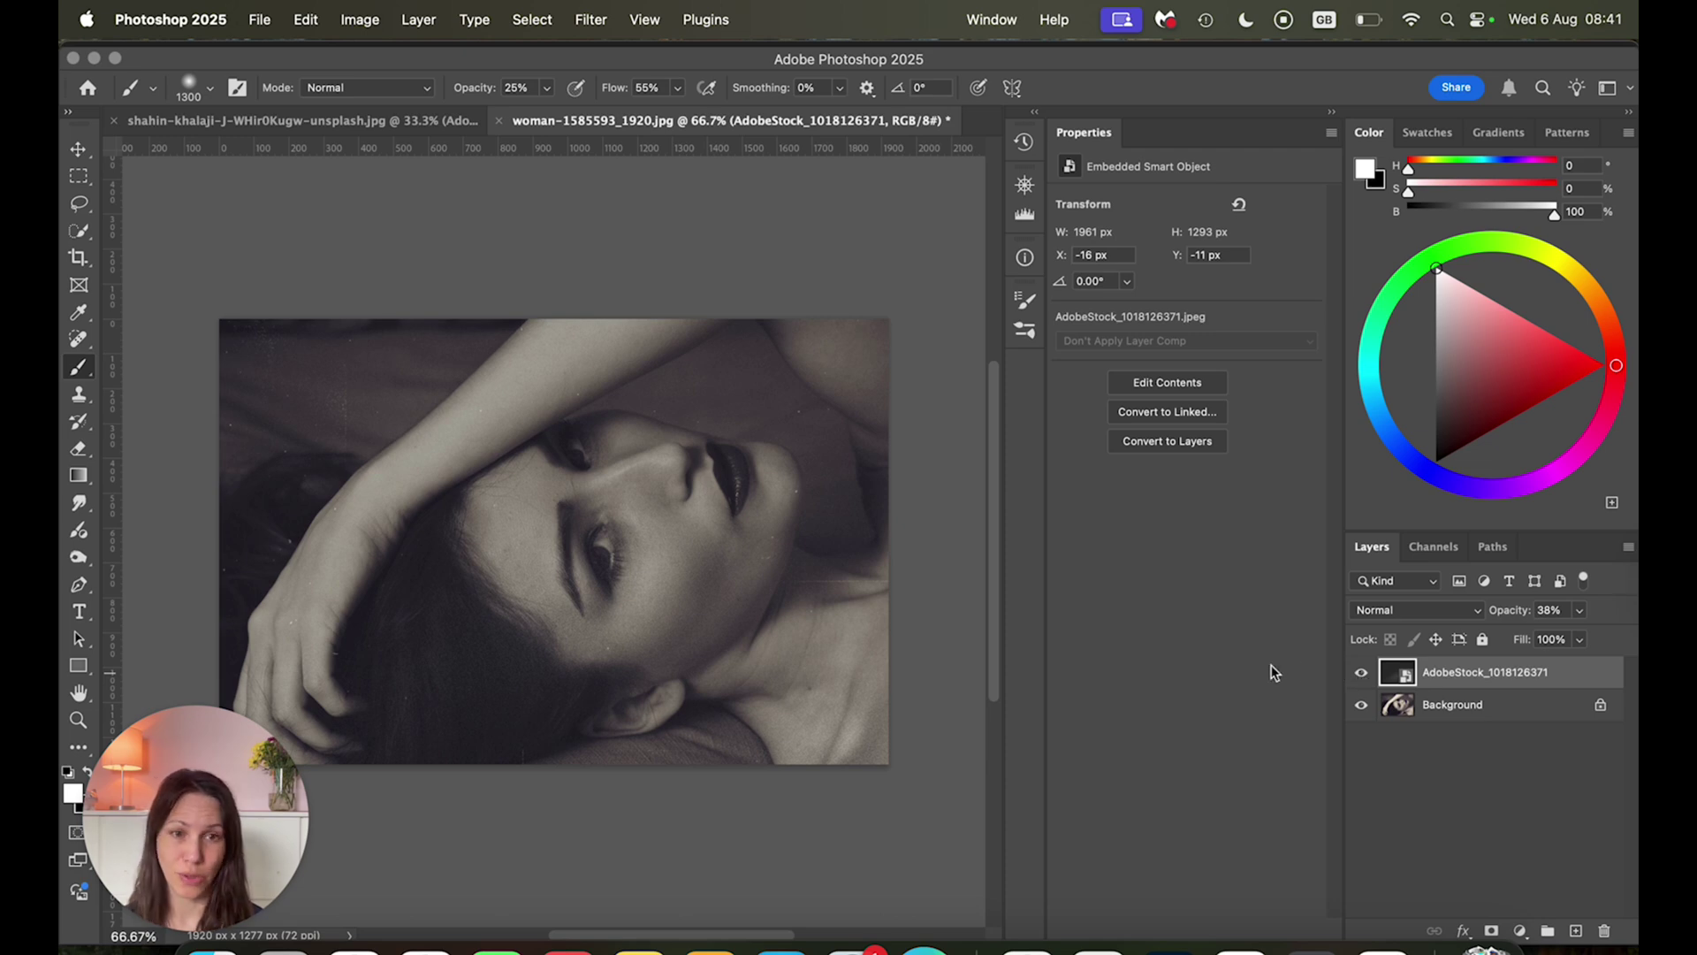
{"action": "left_click", "coordinate": [1414, 610]}
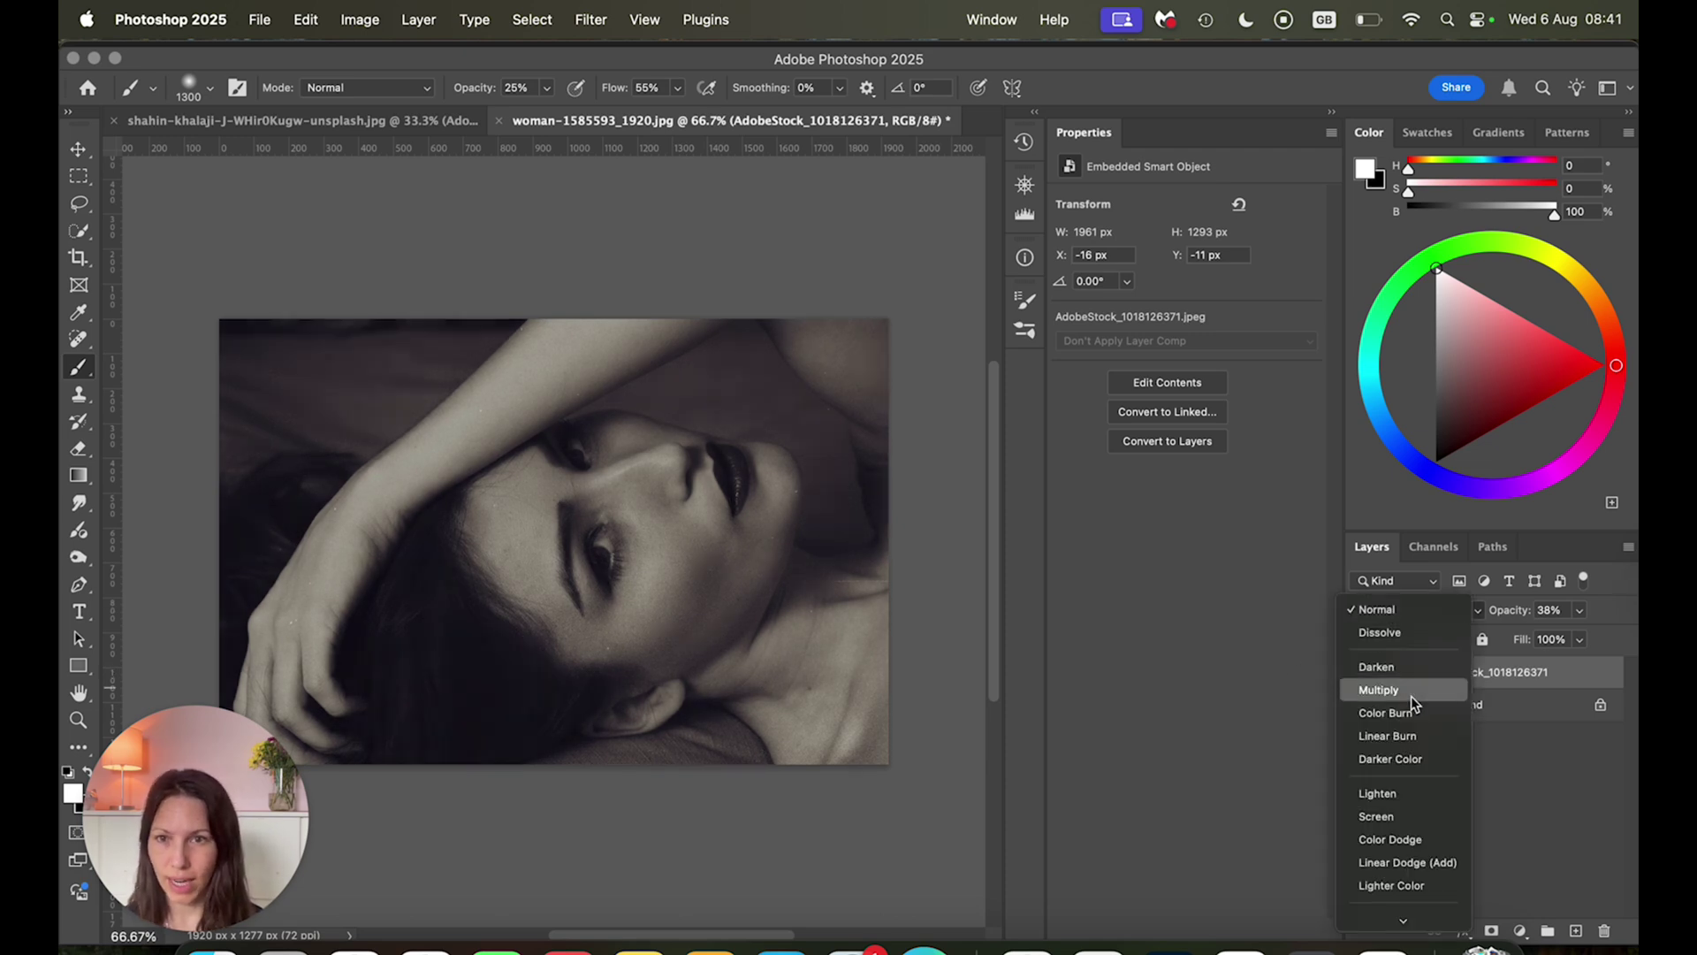